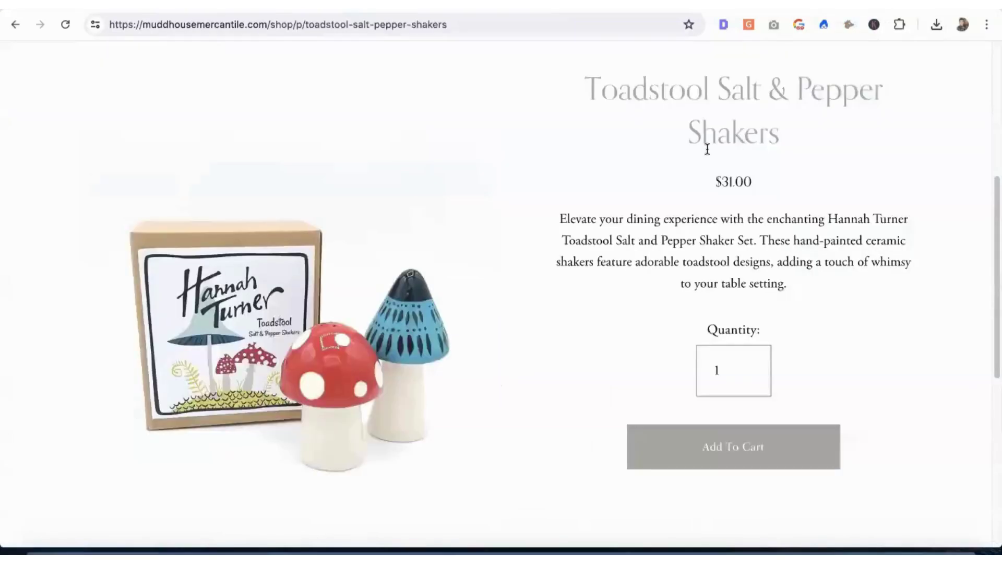
# Highlight the Toadstool Salt & Pepper Shakers product title, then go back to the Meta Data spreadsheet
pyautogui.scroll(1, 707, 152)
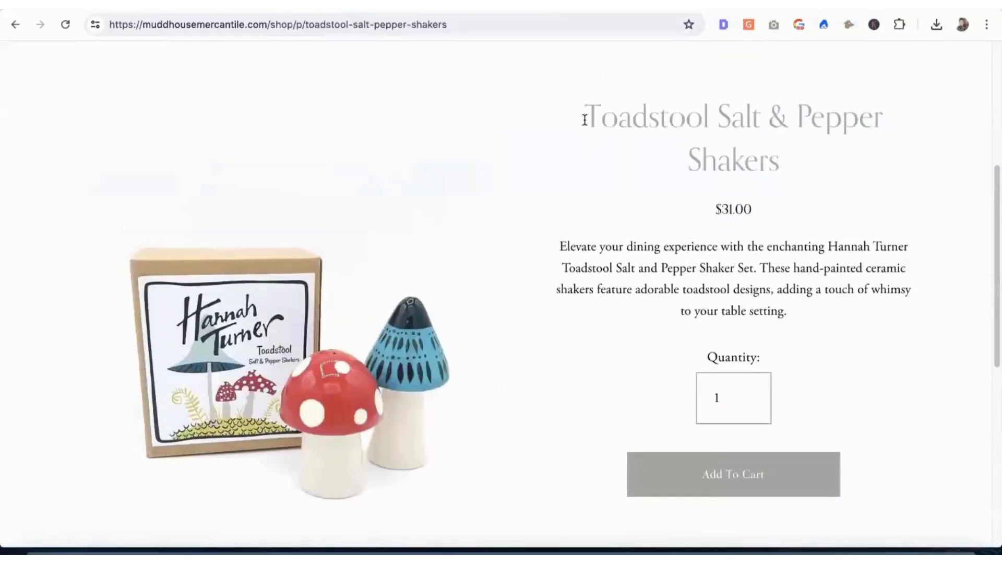
pyautogui.moveTo(583, 117); pyautogui.dragTo(563, 216)
pyautogui.tripleClick(891, 170)
pyautogui.moveTo(587, 114); pyautogui.dragTo(889, 155)
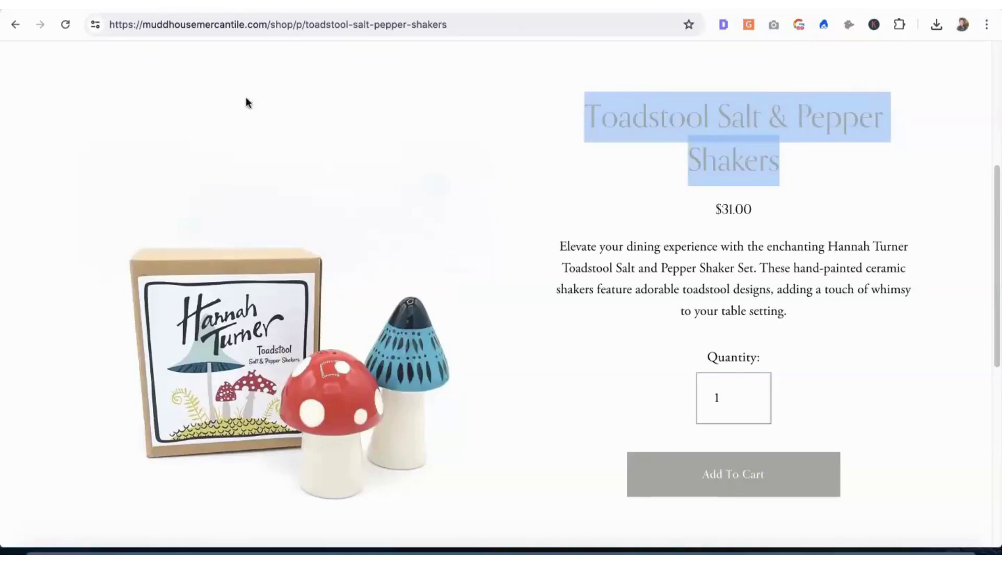
pyautogui.hotkey('ctrl', 'Tab')
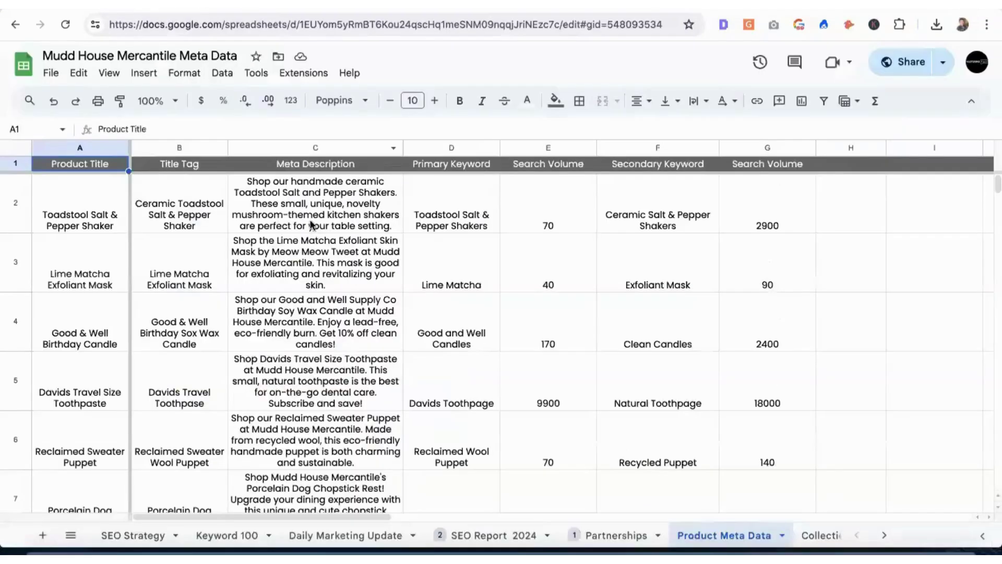
pyautogui.click(80, 215)
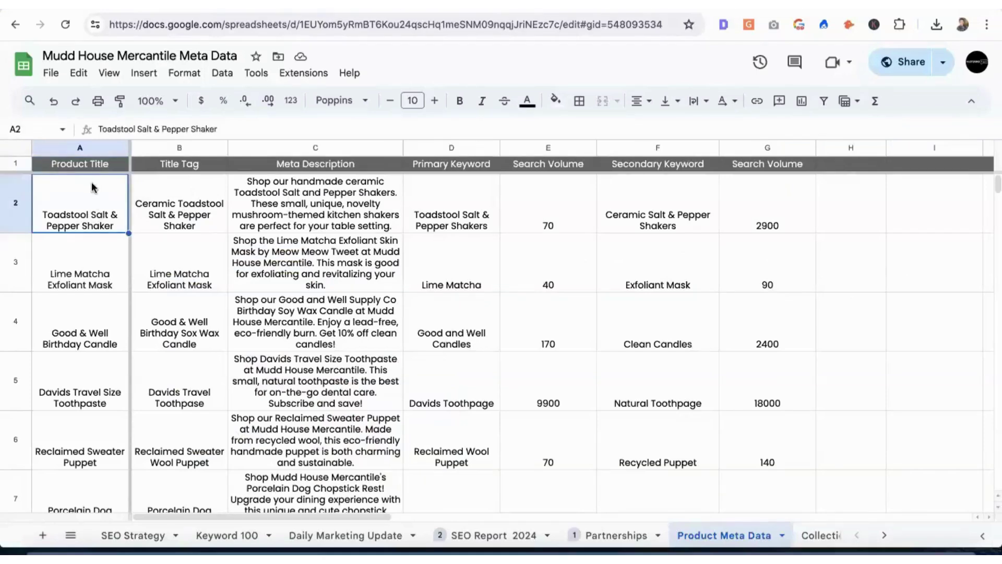
pyautogui.click(174, 206)
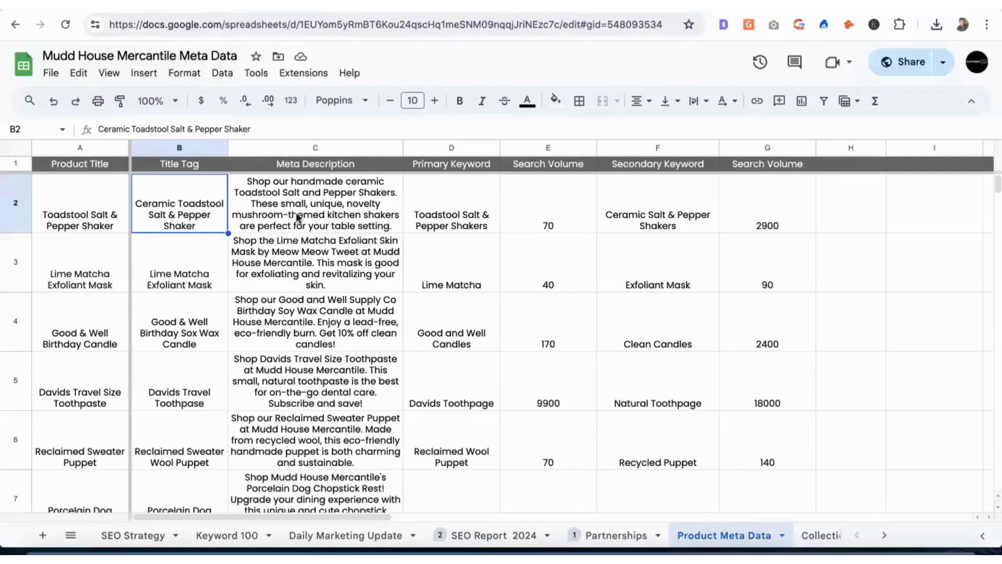
# Open the C2 toadstool meta description and pick out 'handmade' as a keyword, leaving it unchanged
pyautogui.click(303, 202)
pyautogui.doubleClick(299, 183)
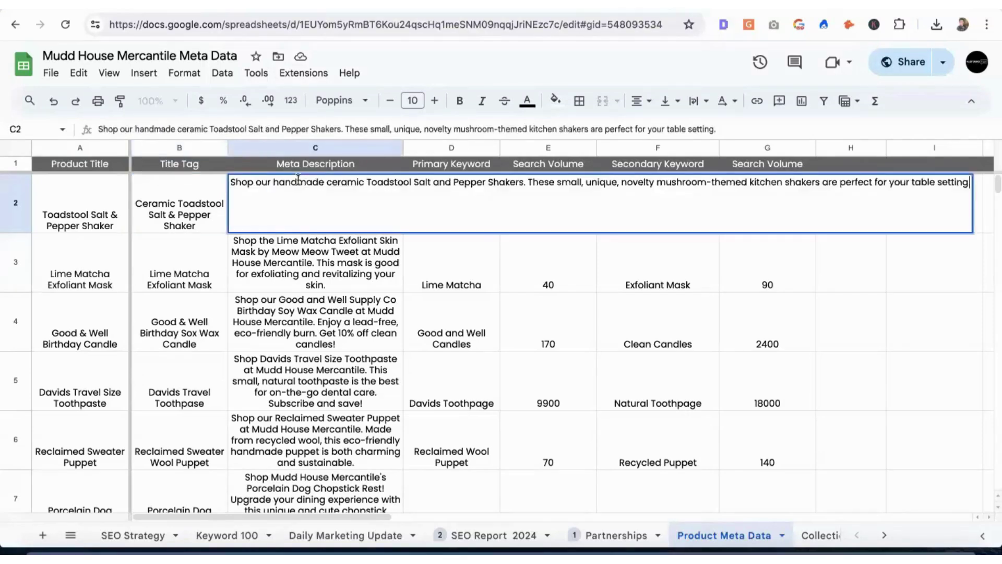
pyautogui.doubleClick(305, 182)
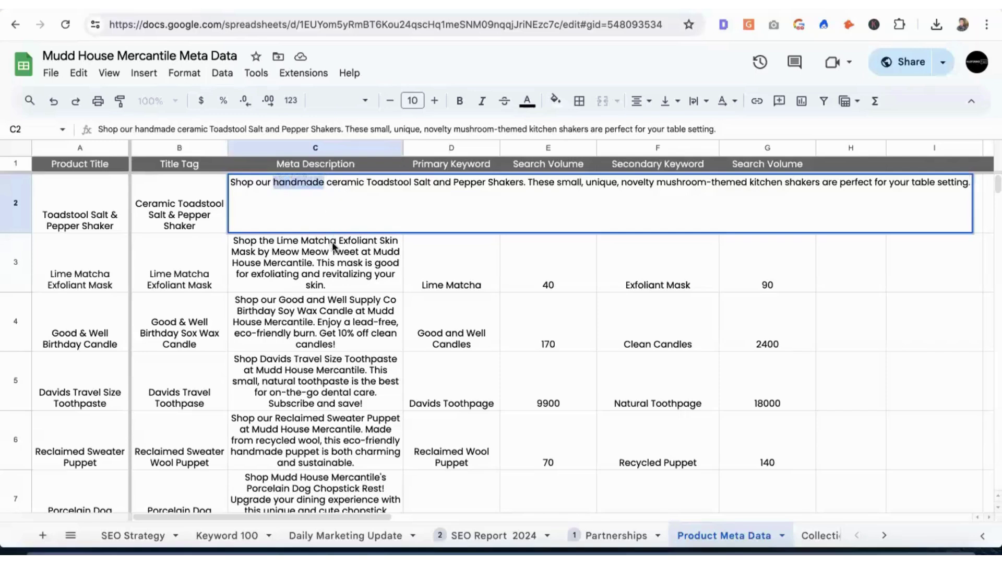
pyautogui.press('Escape')
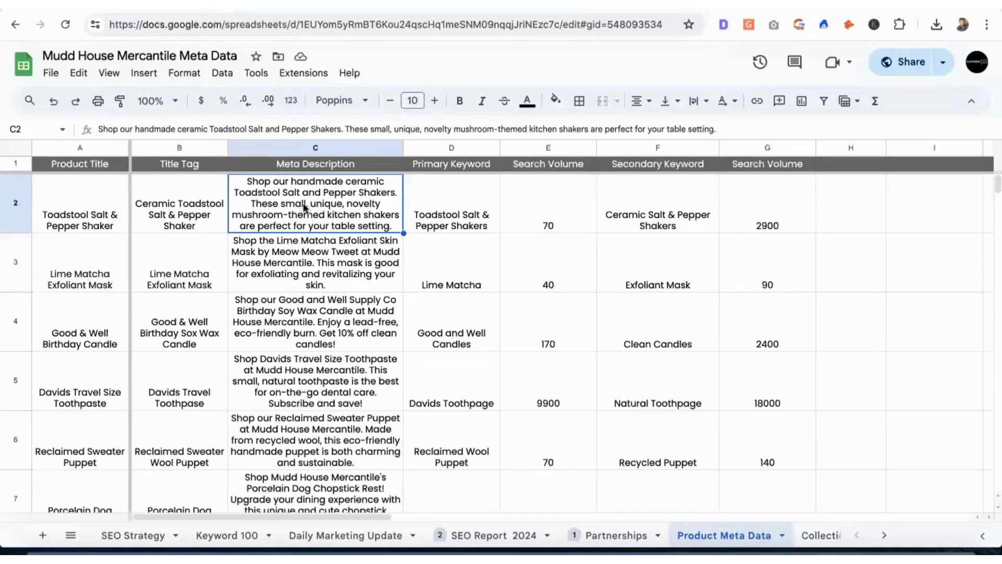
# Highlight 'Shop', 'small' and 'kitchen shaker' in the description, then open a new browser tab
pyautogui.doubleClick(275, 187)
pyautogui.moveTo(258, 182); pyautogui.dragTo(366, 182)
pyautogui.moveTo(556, 182); pyautogui.dragTo(750, 188)
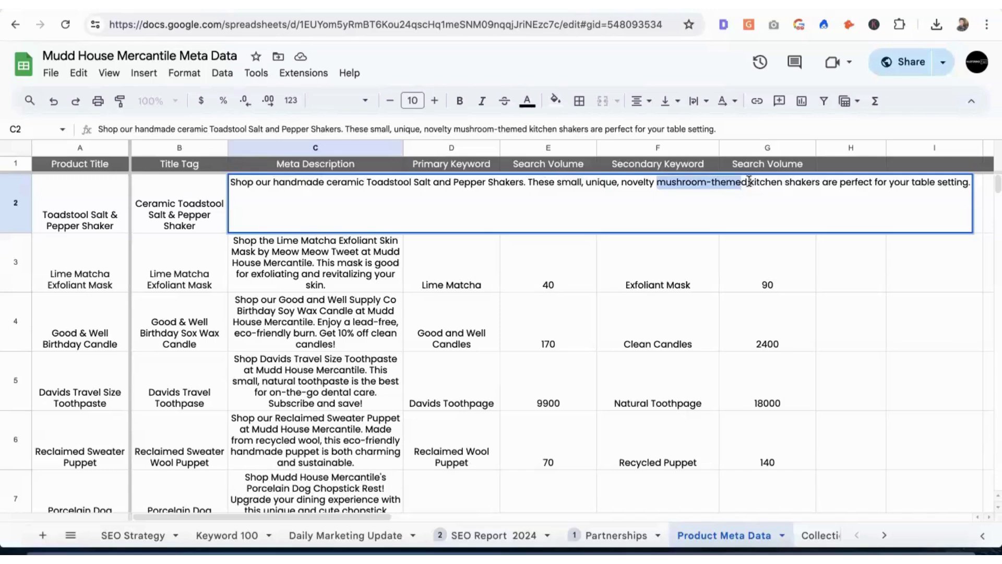
pyautogui.moveTo(749, 181); pyautogui.dragTo(810, 180)
pyautogui.press('Escape')
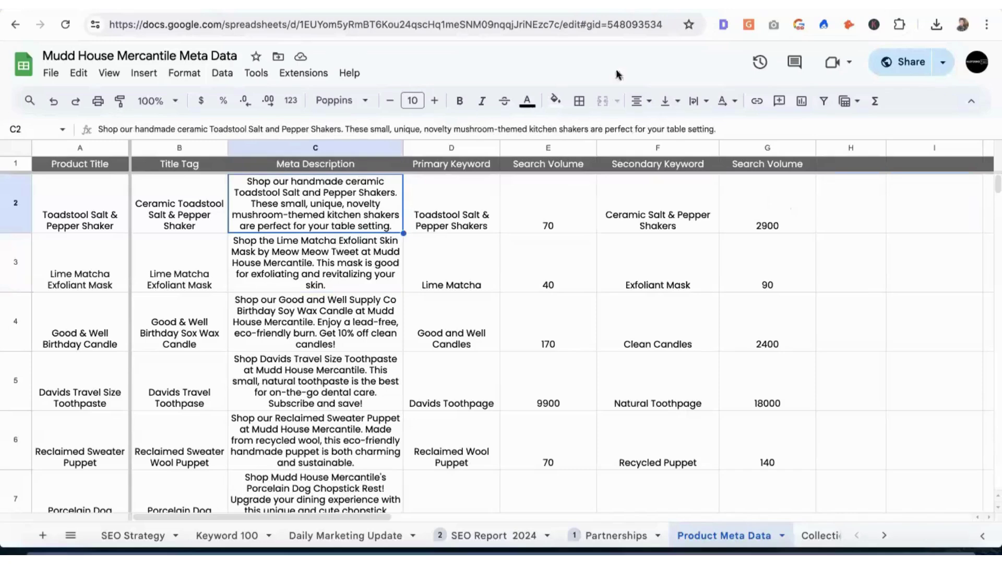
pyautogui.hotkey('ctrl', 't')
# Search Google for 'salt and pepper shakers' and check its 60,500/mo keyword volume
pyautogui.click(411, 259)
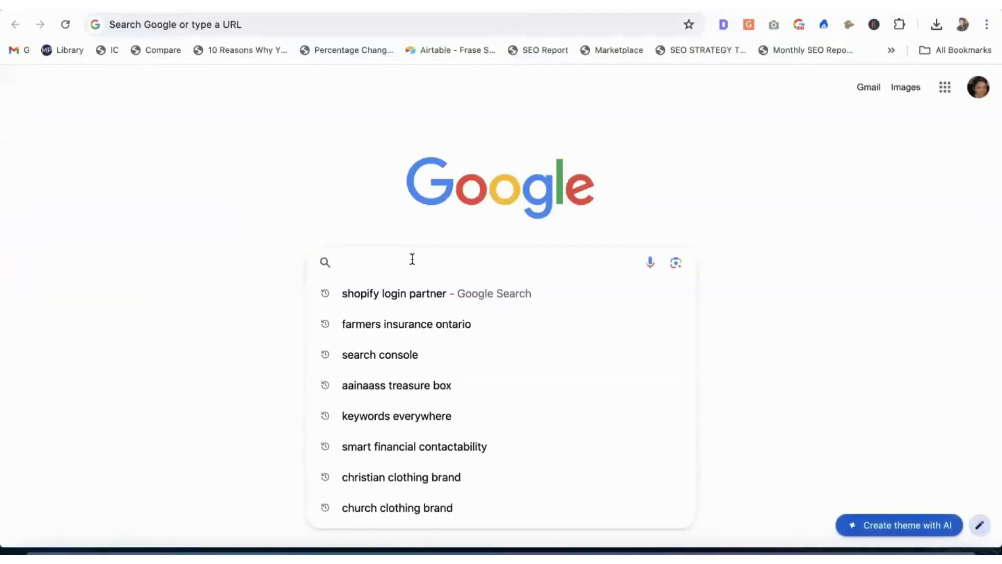
pyautogui.write('salt a')
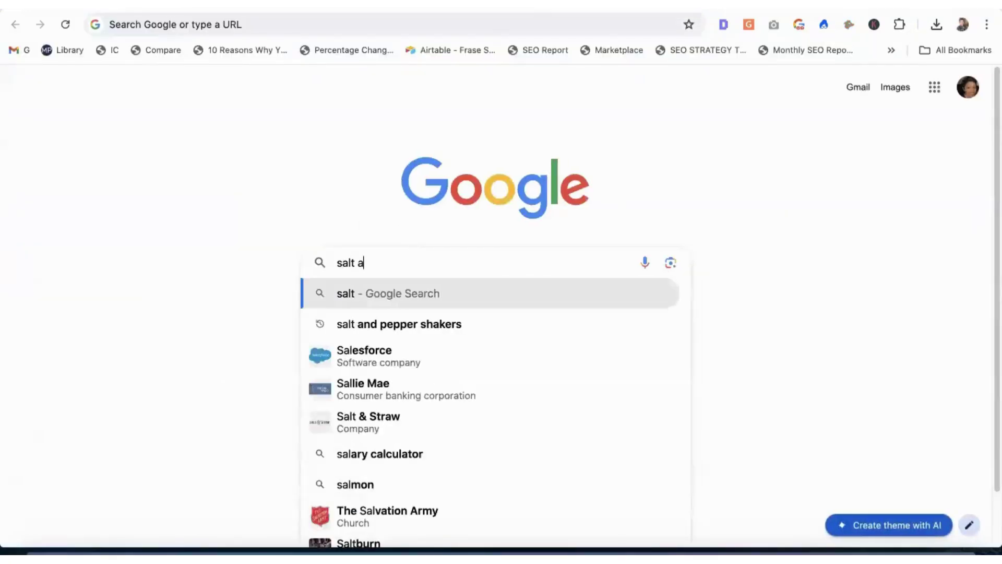
pyautogui.write('nd pep')
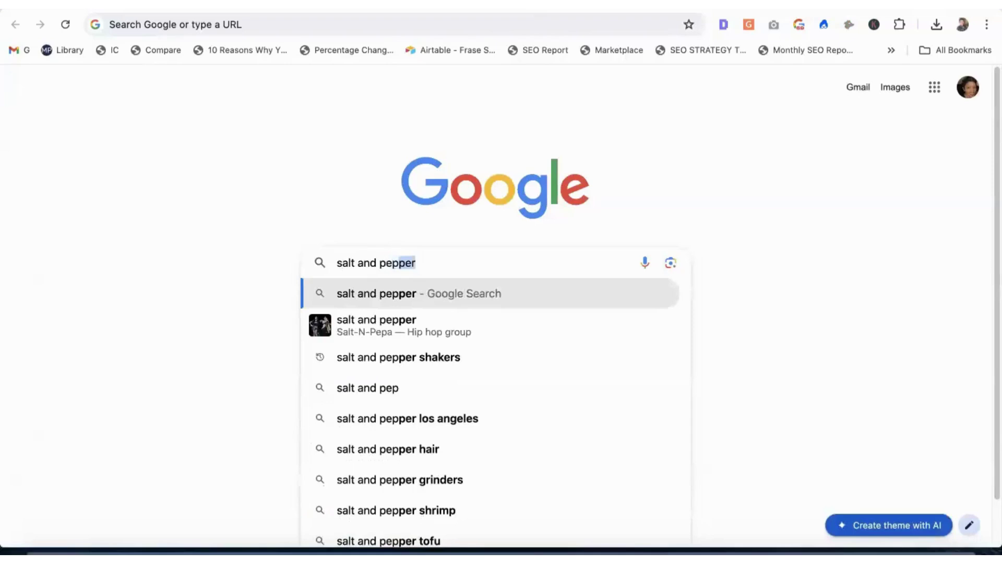
pyautogui.write('per shaker')
pyautogui.press('Return')
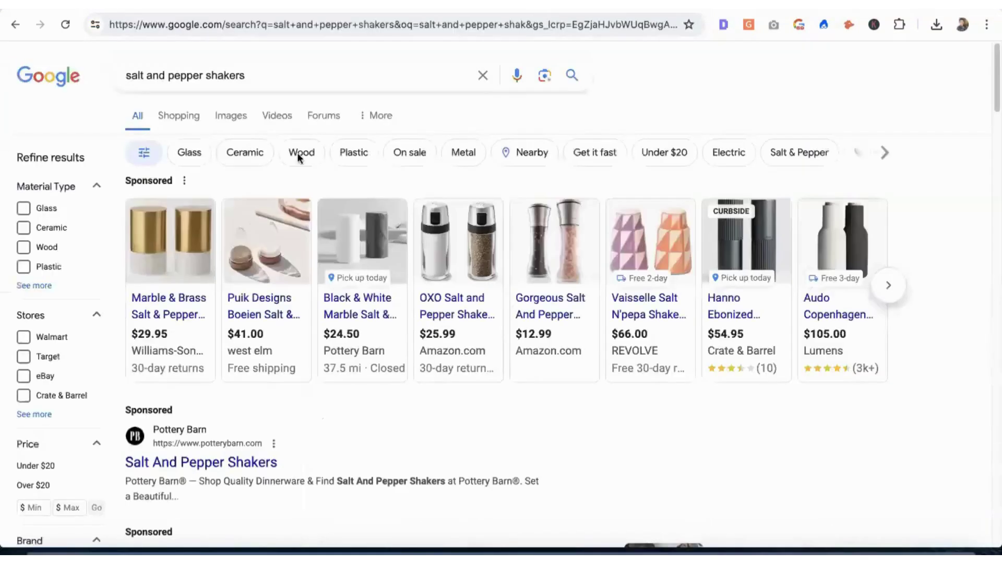
pyautogui.scroll(-5, 278, 275)
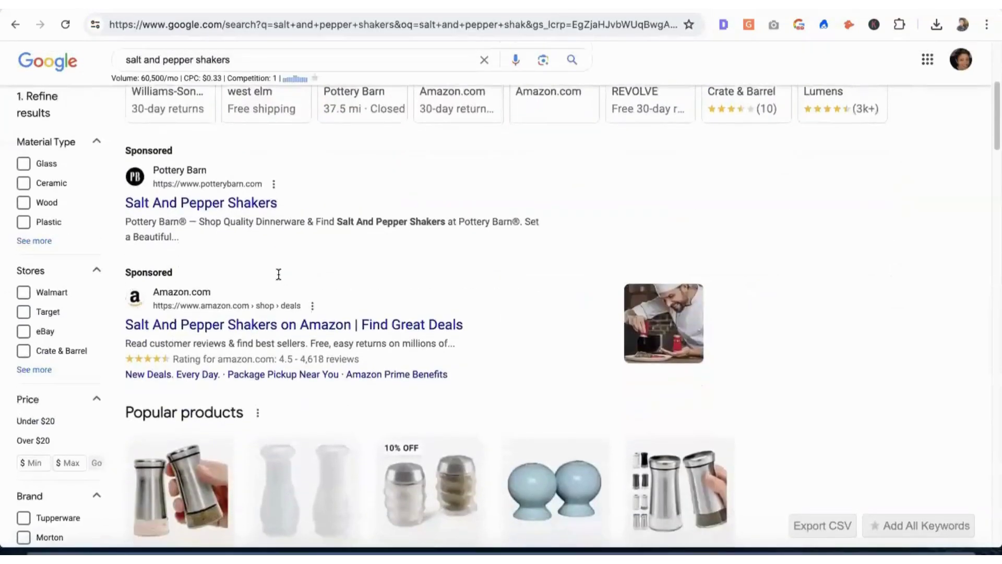
pyautogui.scroll(-2, 279, 274)
pyautogui.scroll(8, 280, 245)
pyautogui.rightClick(285, 250)
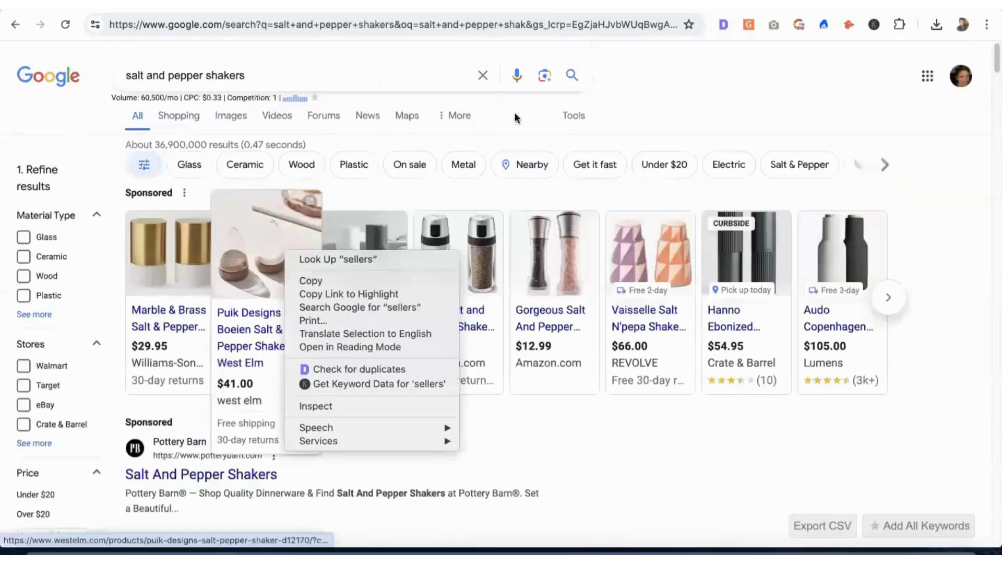
pyautogui.click(671, 98)
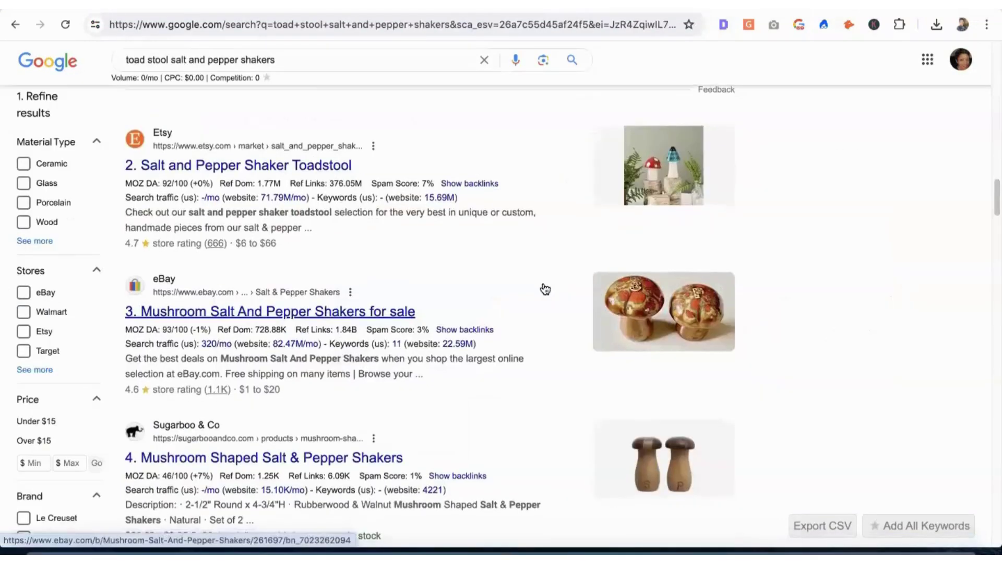
# Review the 'toad stool salt and pepper shakers' results at 0/mo volume, selecting the query to replace
pyautogui.scroll(-1, 543, 277)
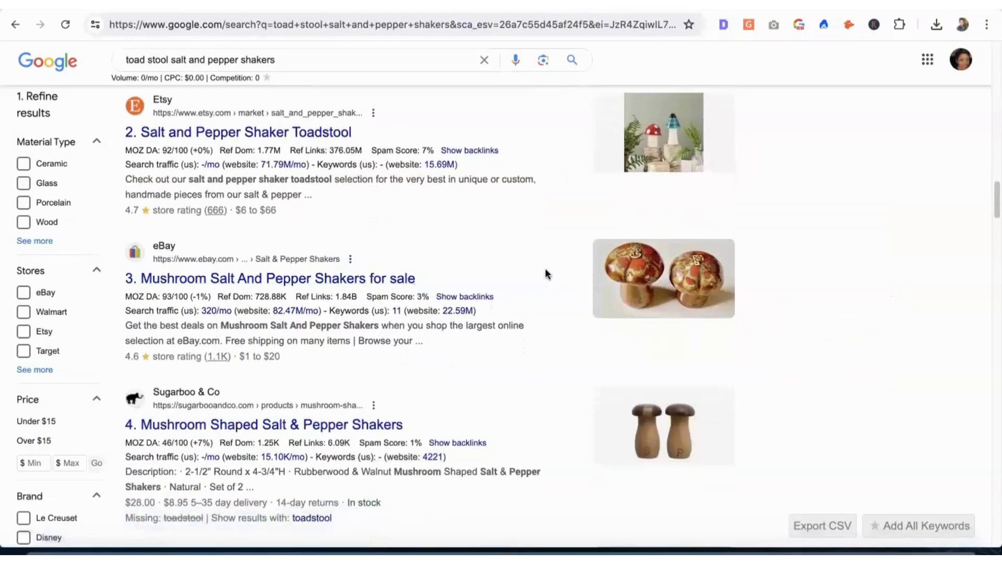
pyautogui.doubleClick(284, 62)
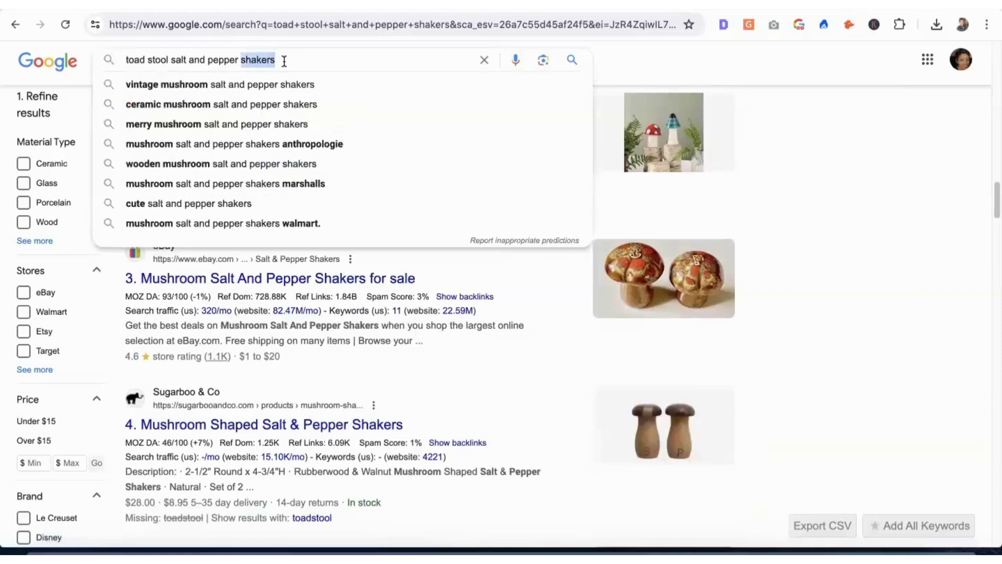
pyautogui.tripleClick(284, 61)
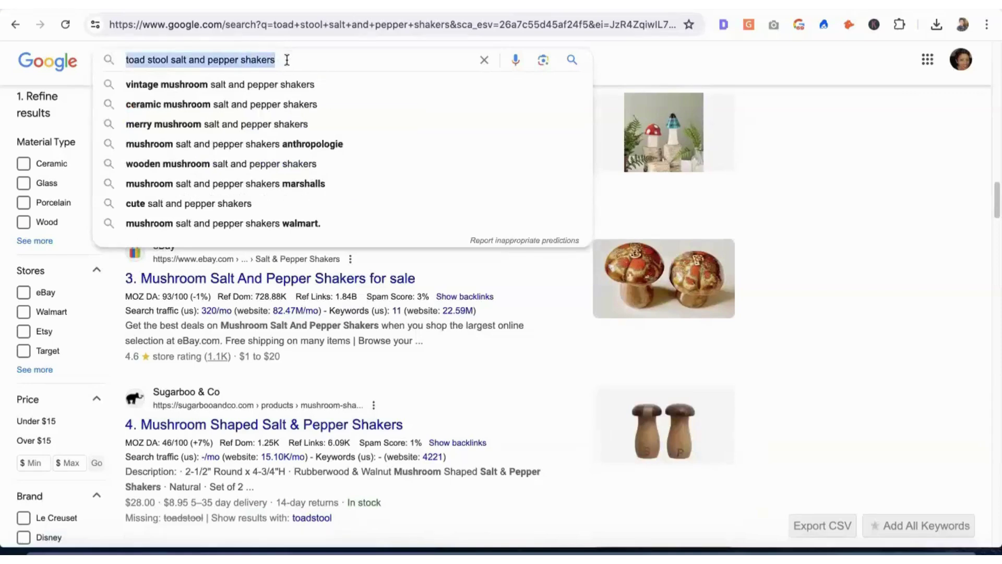
pyautogui.click(547, 350)
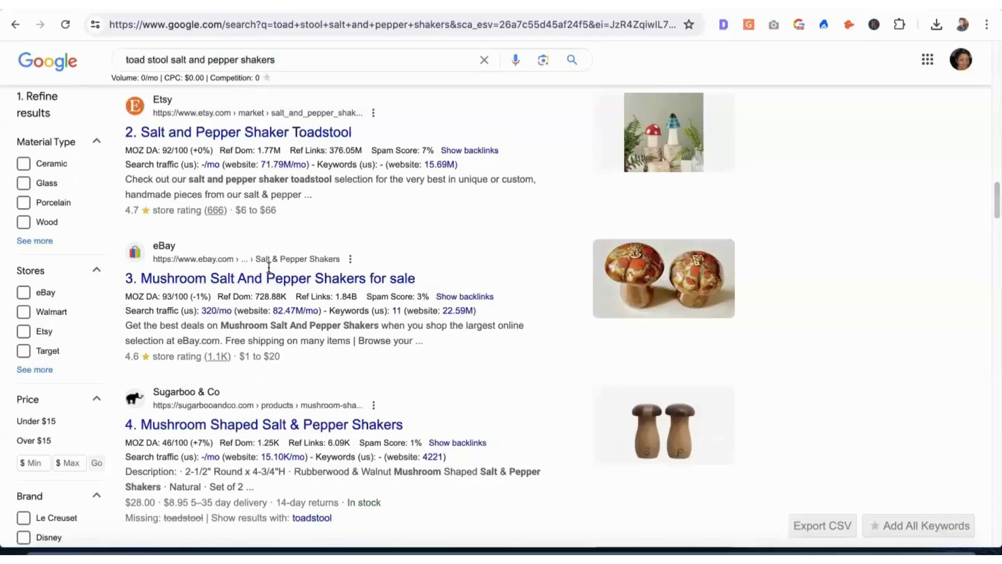
pyautogui.scroll(-2, 282, 341)
pyautogui.scroll(-6, 282, 341)
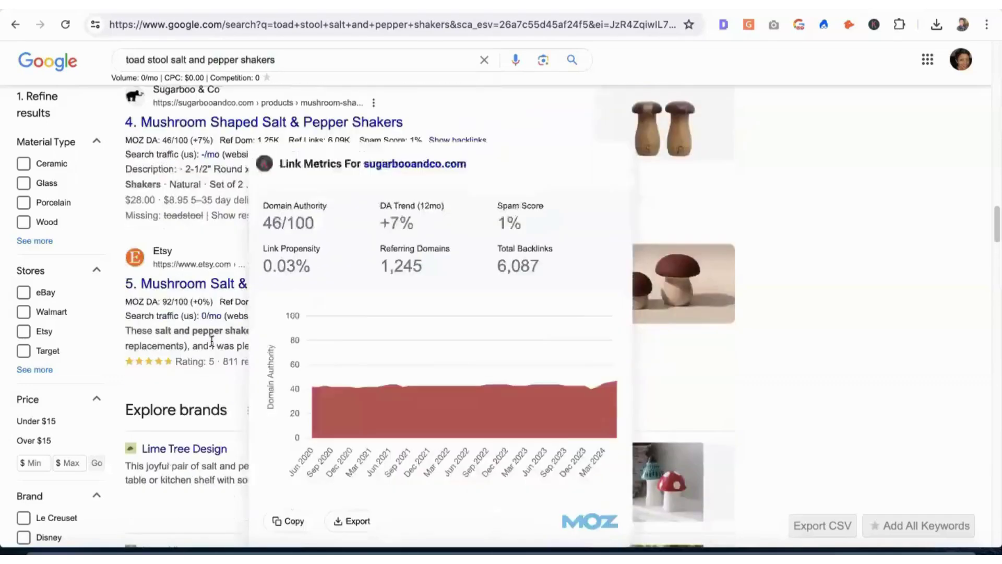
pyautogui.scroll(-3, 221, 341)
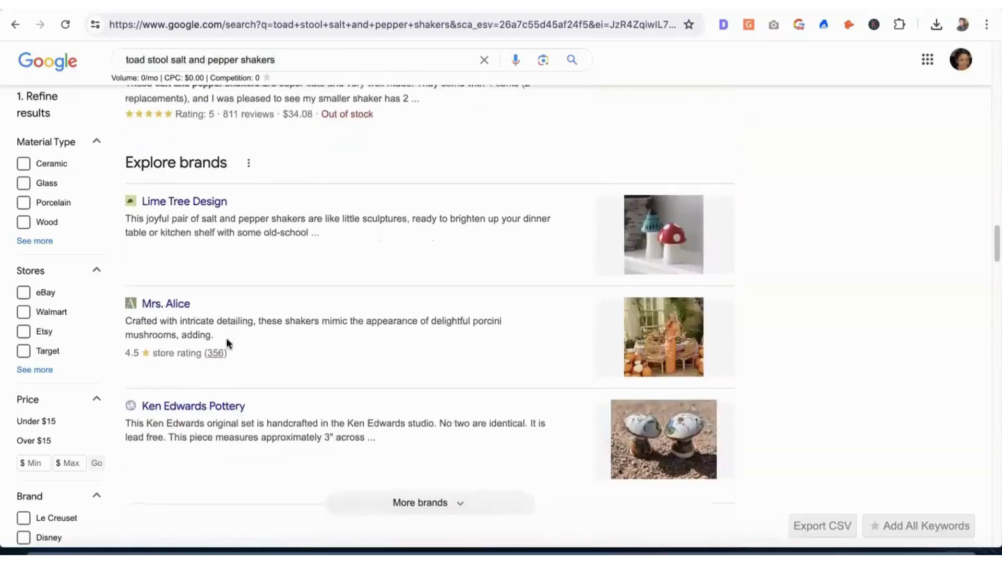
pyautogui.scroll(15, 232, 332)
pyautogui.scroll(-5, 231, 332)
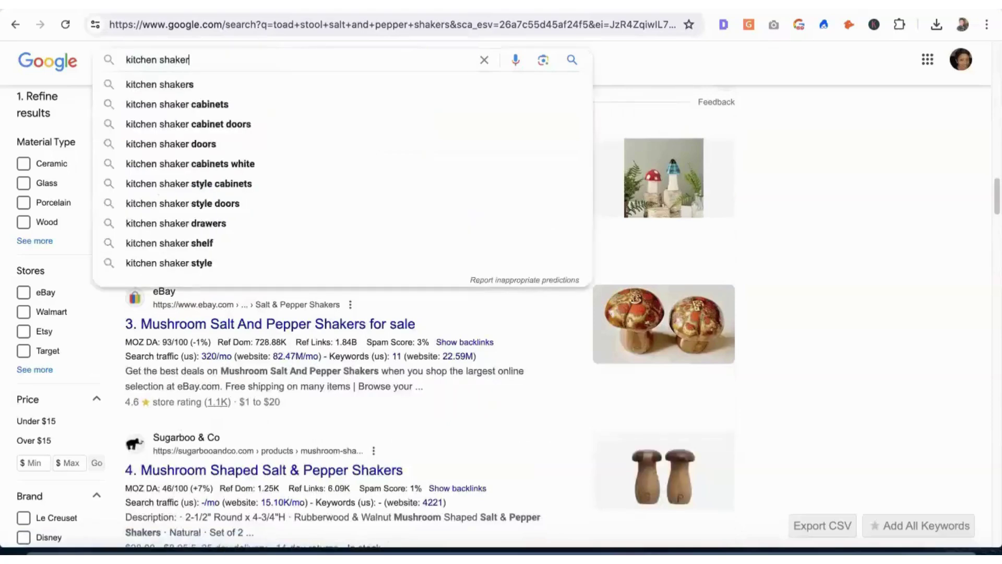
# Search 'kitchen shakers' and note its 14,800/mo volume
pyautogui.write('s')
pyautogui.press('Return')
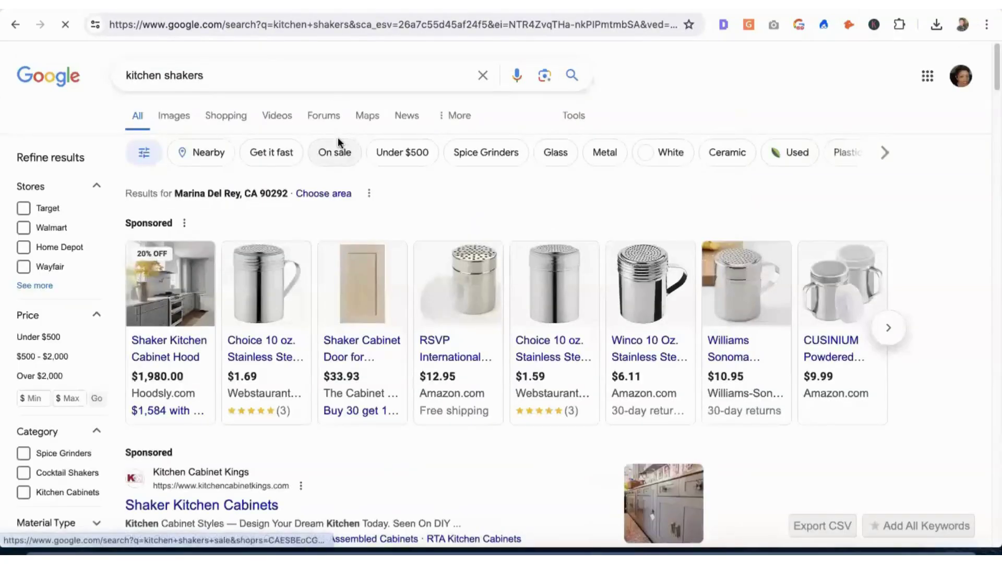
pyautogui.moveTo(142, 97); pyautogui.dragTo(165, 97)
pyautogui.scroll(-5, 293, 310)
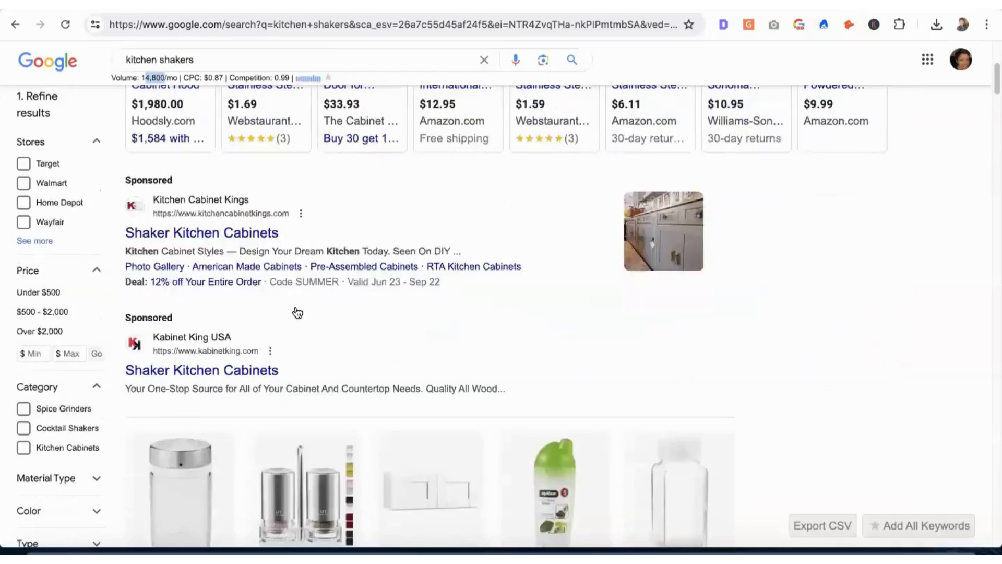
pyautogui.scroll(-5, 298, 312)
pyautogui.scroll(-7, 298, 312)
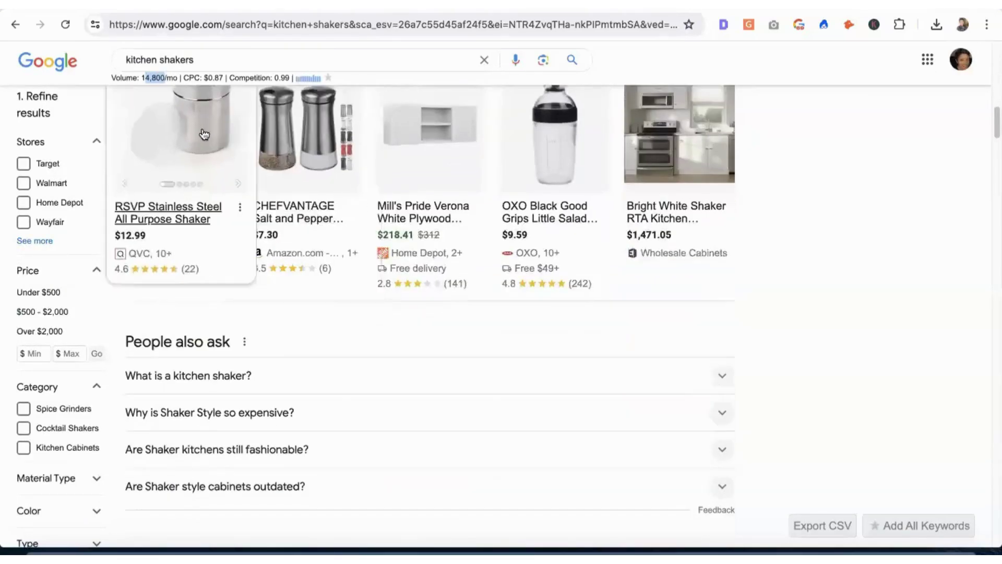
pyautogui.scroll(5, 292, 261)
# Search 'unique salt and pepper shakers' and note its 2,400/mo volume
pyautogui.tripleClick(162, 60)
pyautogui.write('unique s')
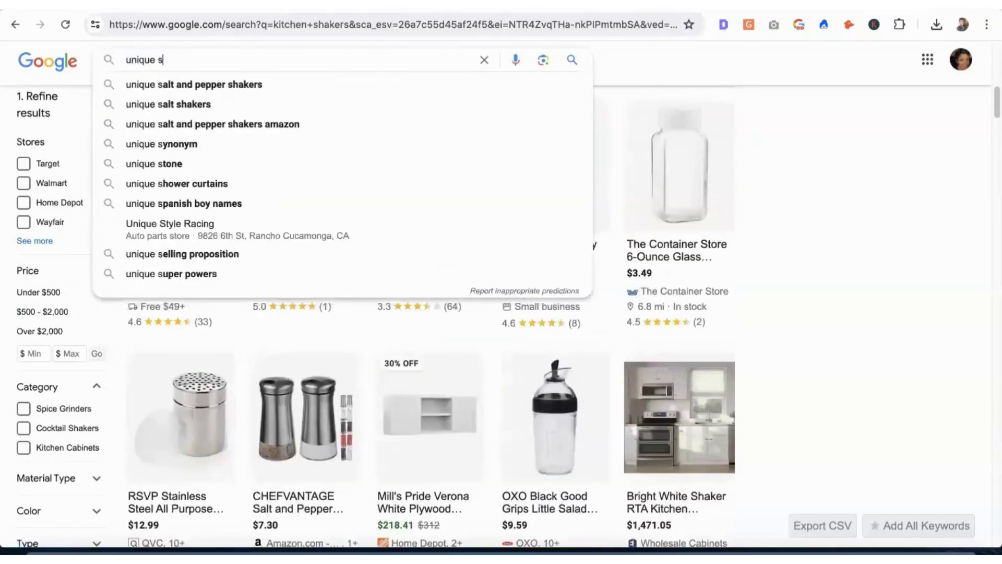
pyautogui.click(193, 84)
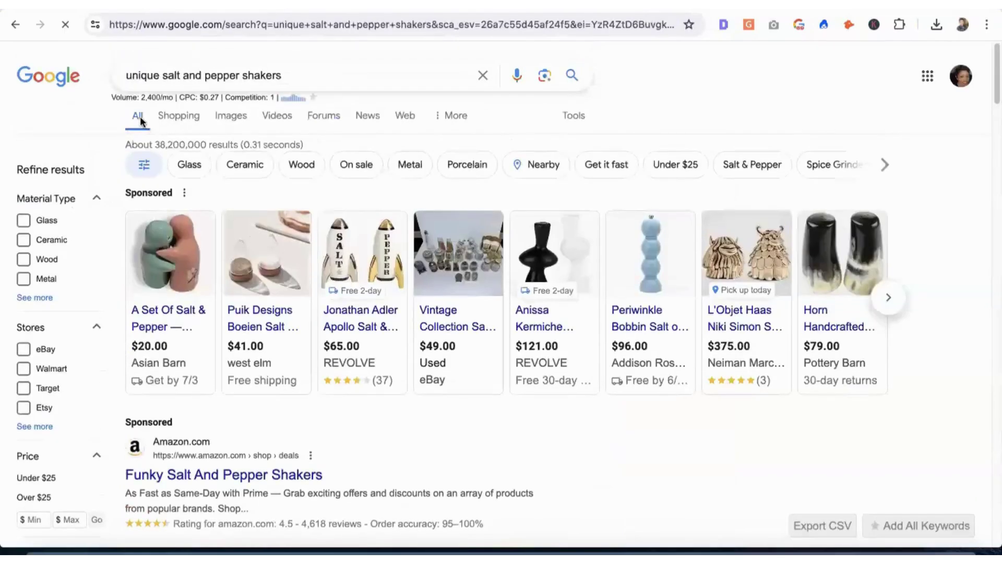
pyautogui.moveTo(141, 97); pyautogui.dragTo(126, 76)
# Search 'small salt and pepper shakers', then 'novelty salt and pepper shakers' at 1,900/mo
pyautogui.write('small')
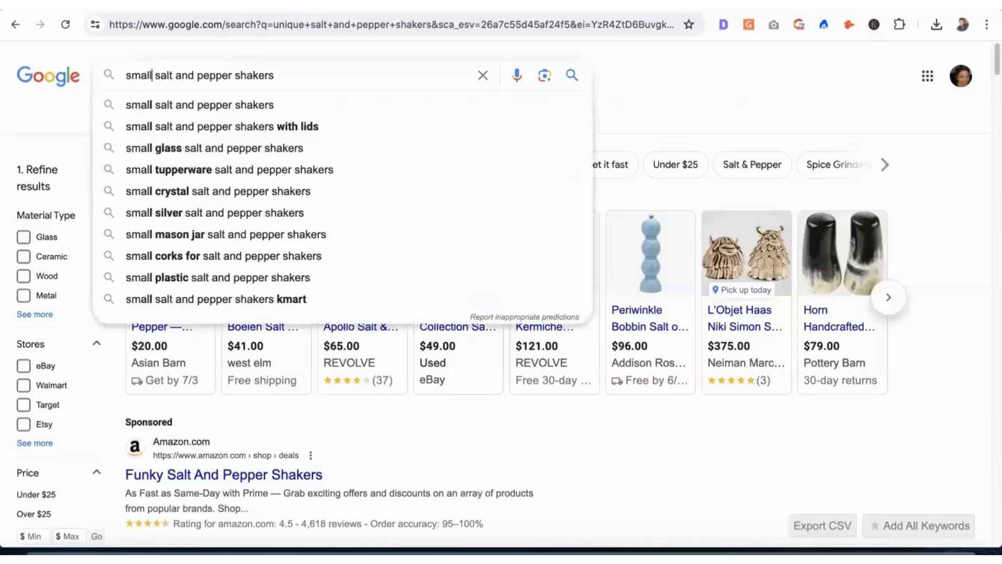
pyautogui.press('Return')
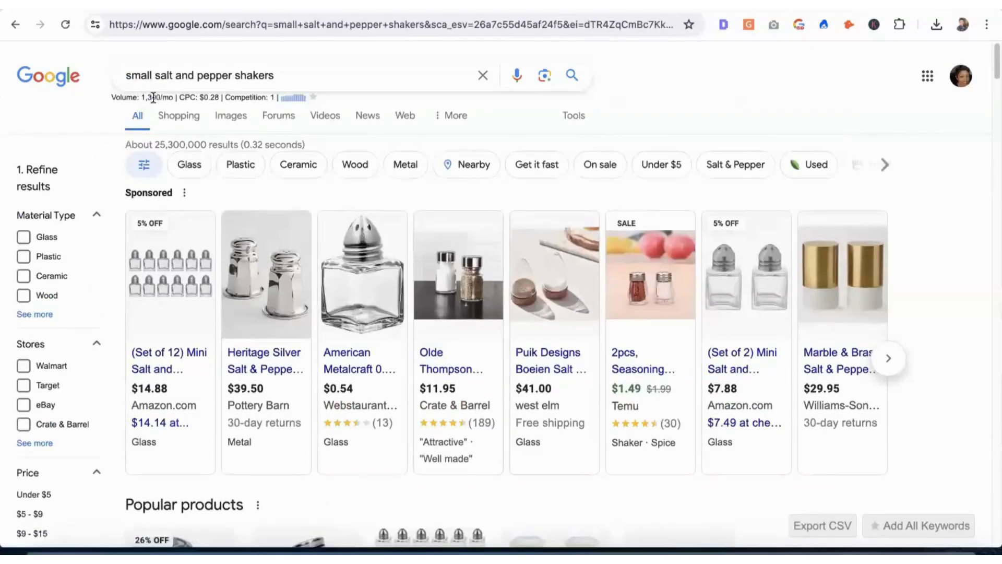
pyautogui.moveTo(173, 75); pyautogui.dragTo(122, 75)
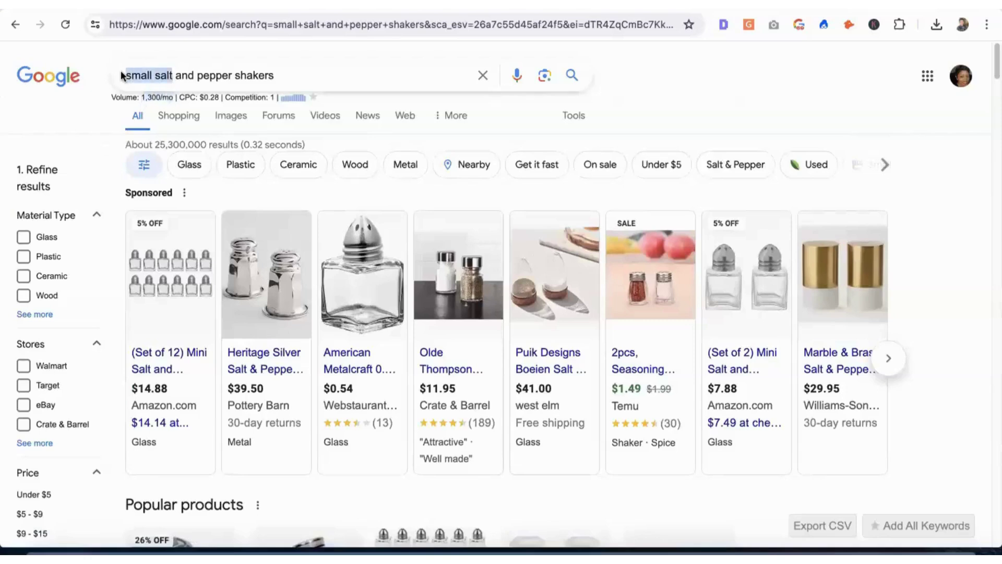
pyautogui.write('novelty')
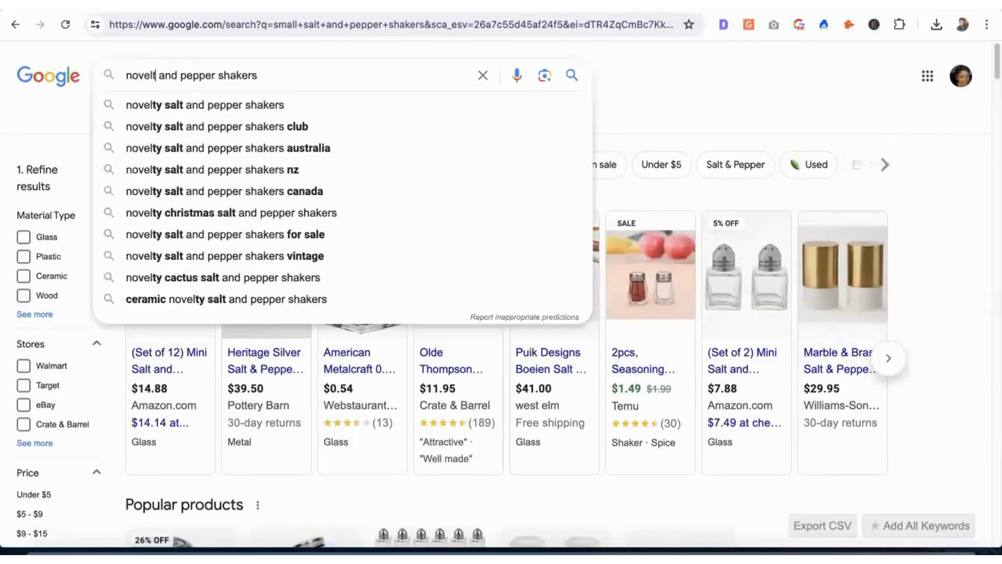
pyautogui.write(' salt')
pyautogui.press('Return')
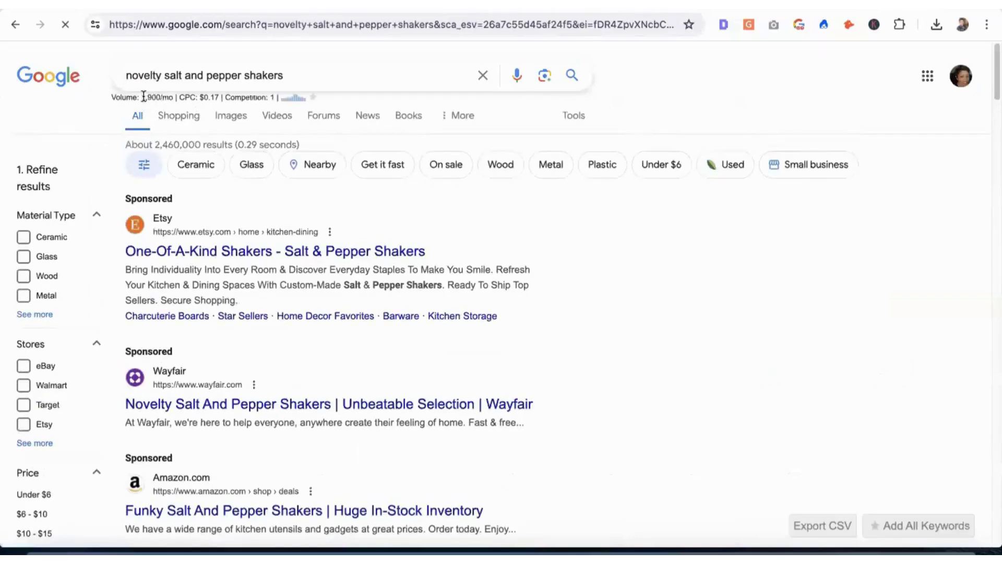
pyautogui.moveTo(143, 97); pyautogui.dragTo(165, 95)
# Back in Sheets, select 'mushroom-themed' inside cell C2's toadstool description
pyautogui.click(359, 212)
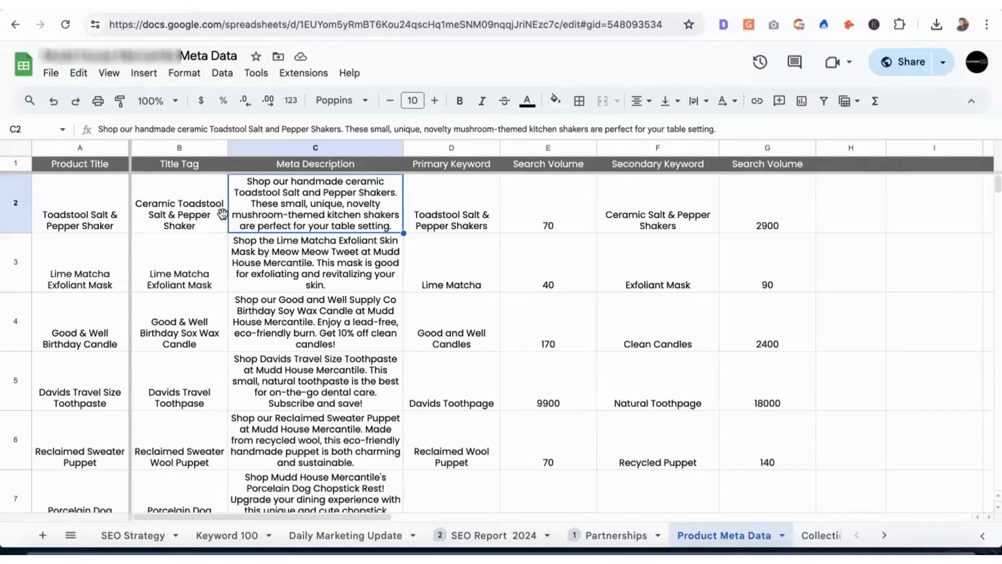
pyautogui.doubleClick(283, 204)
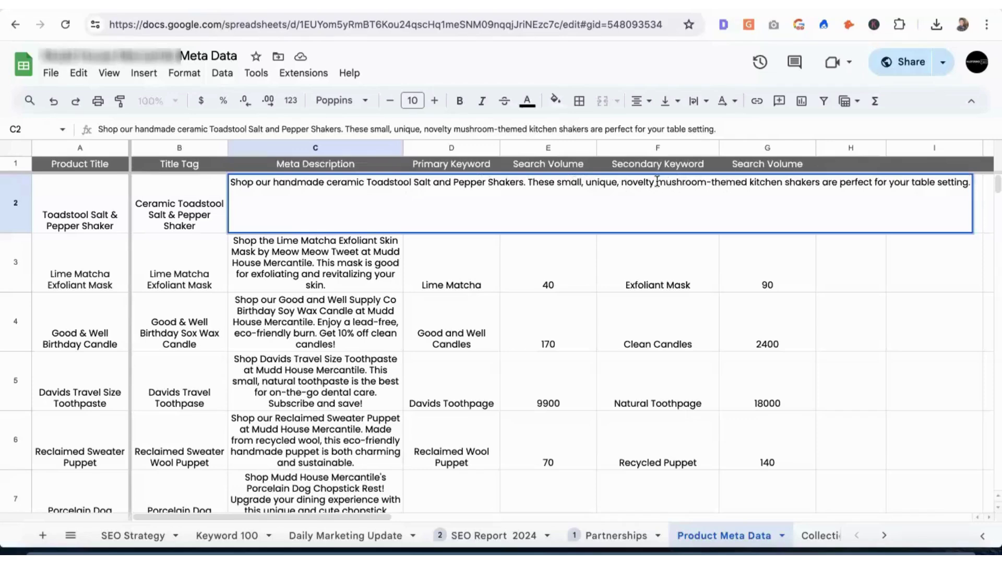
pyautogui.moveTo(656, 181); pyautogui.dragTo(749, 186)
pyautogui.press('super+c')
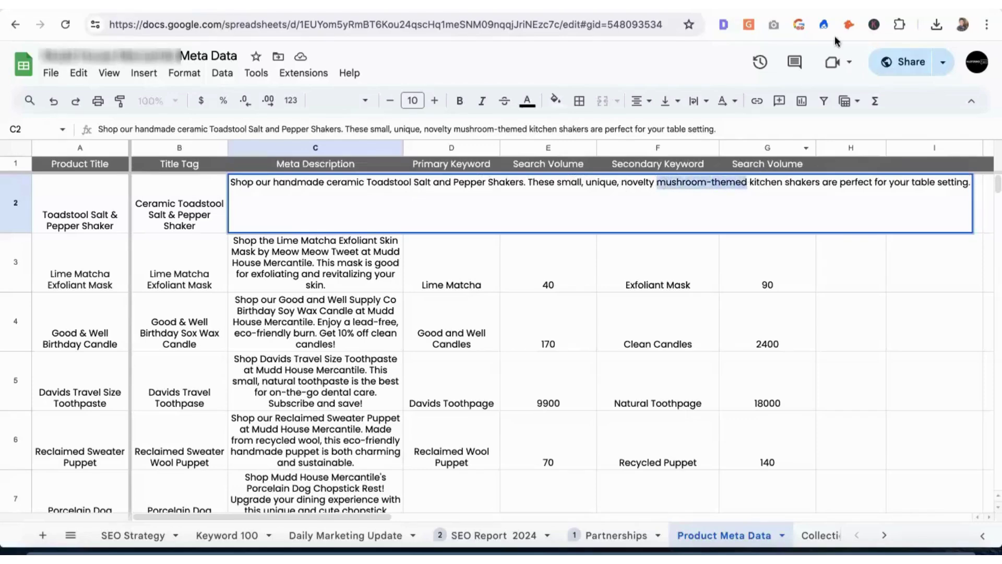
# Swap 'novelty' for mushroom in the query: 'mushroom salt and pepper shakers' shows 1,600/mo, themed variant 0/mo
pyautogui.hotkey('ctrl', 'Tab')
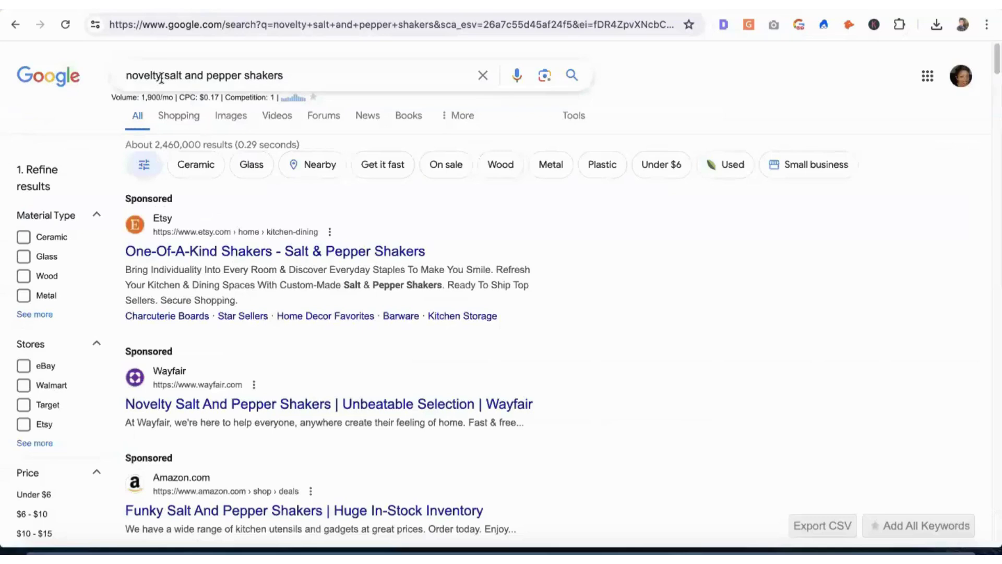
pyautogui.moveTo(161, 79); pyautogui.dragTo(116, 76)
pyautogui.press('super+v')
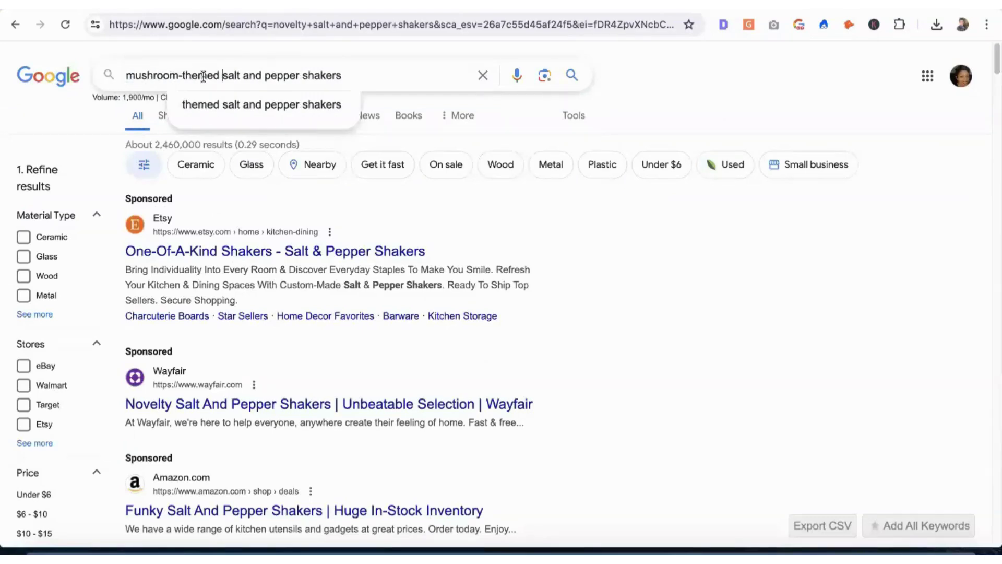
pyautogui.moveTo(177, 77); pyautogui.dragTo(230, 77)
pyautogui.press('BackSpace')
pyautogui.press('Return')
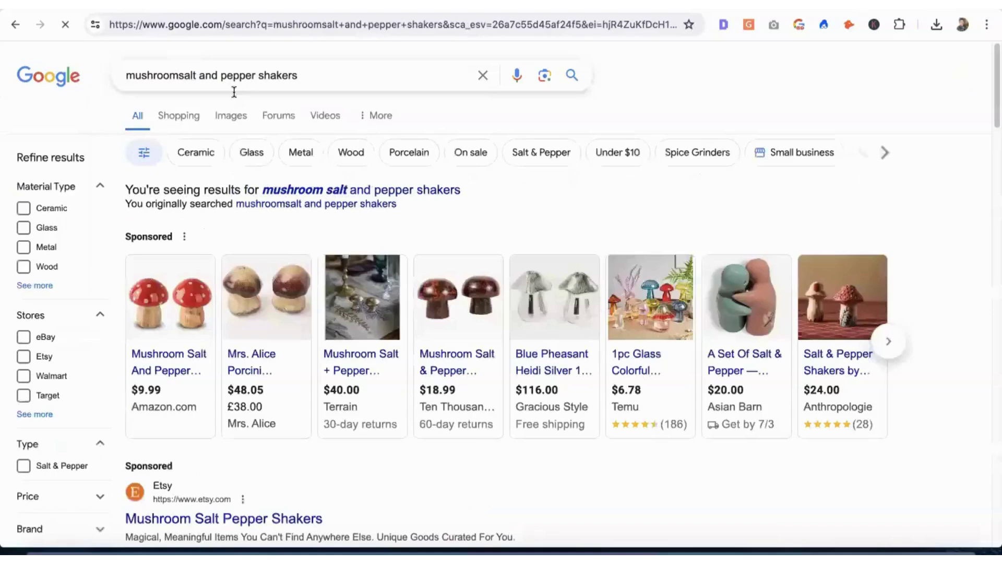
pyautogui.click(178, 75)
pyautogui.press('Return')
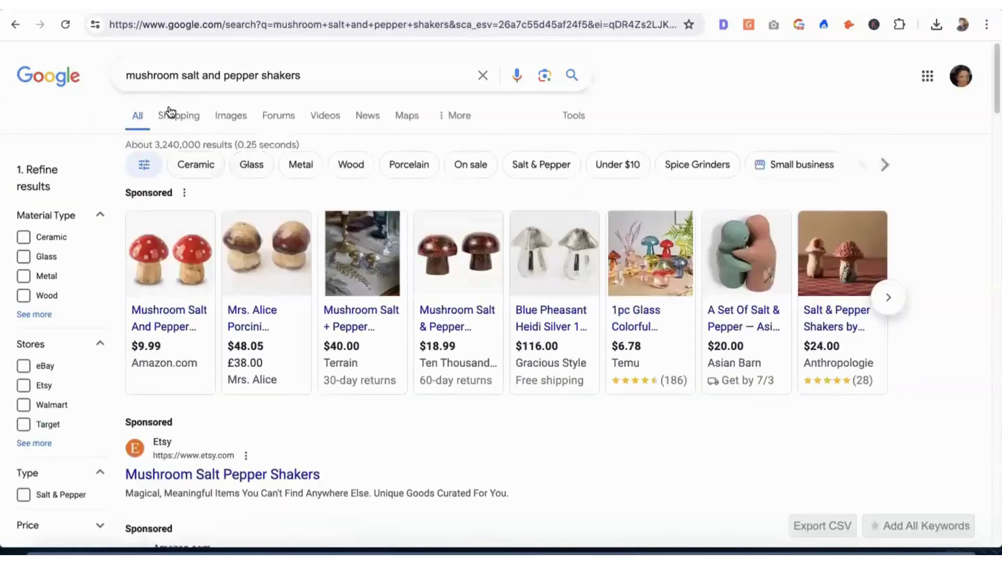
pyautogui.moveTo(141, 98); pyautogui.dragTo(170, 100)
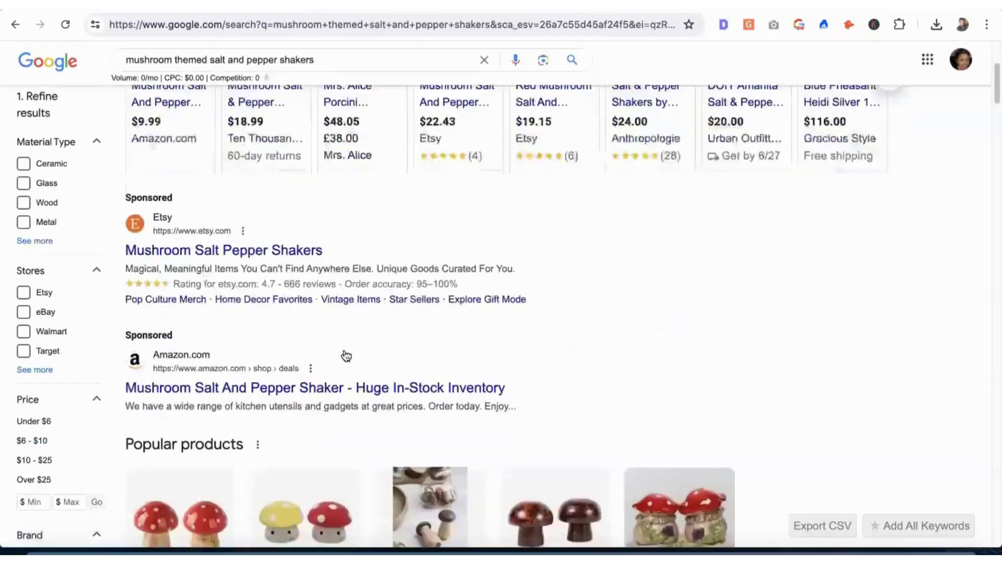
pyautogui.scroll(-10, 346, 350)
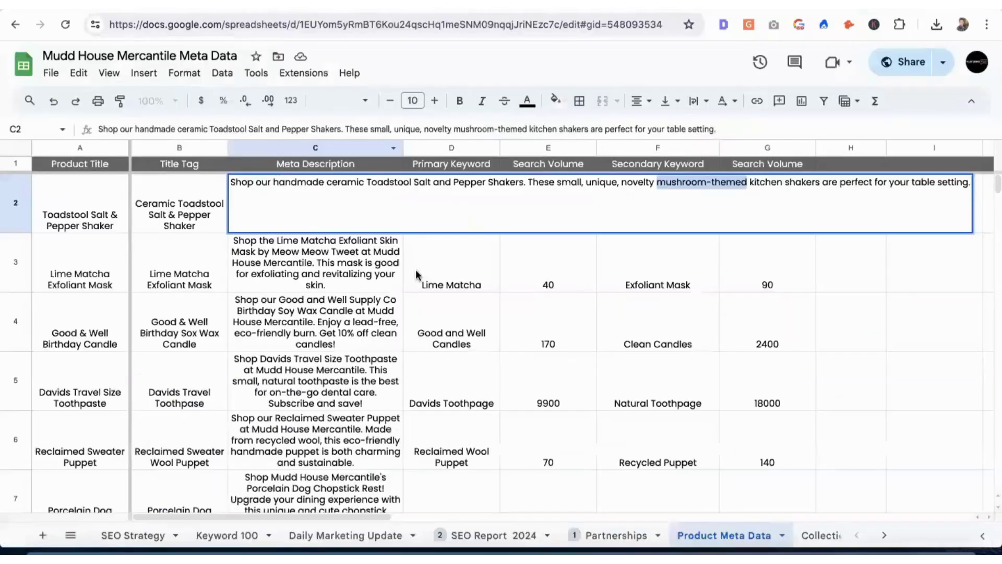
# Copy the C2 meta description and go to the JavaScript Kit character counter
pyautogui.click(450, 269)
pyautogui.click(315, 214)
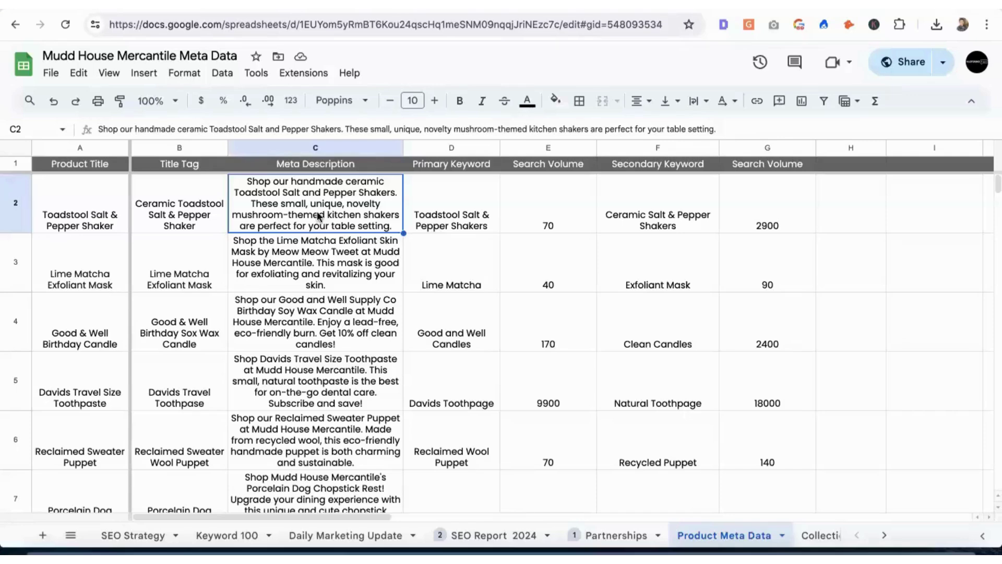
pyautogui.click(713, 13)
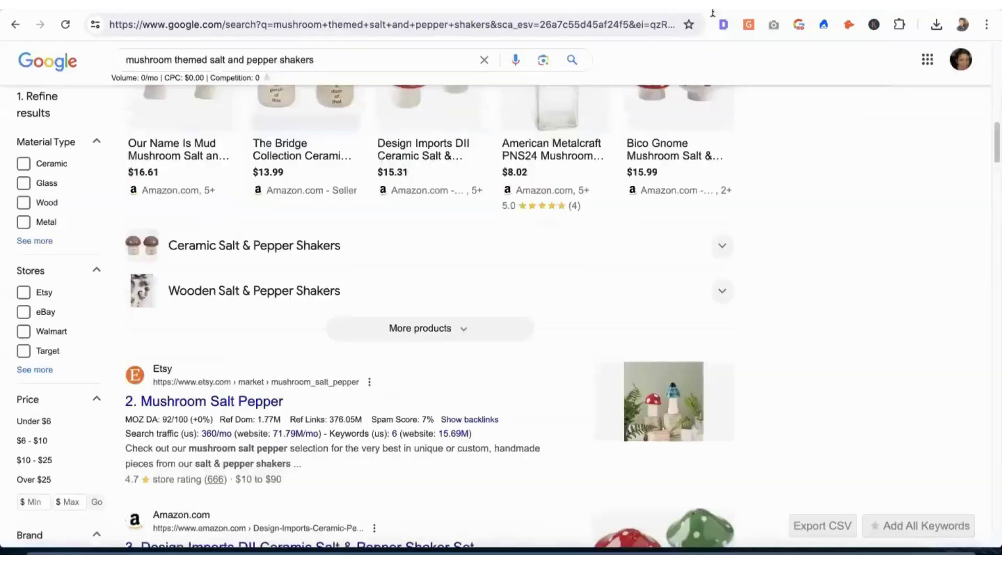
pyautogui.click(514, 23)
pyautogui.write('java')
pyautogui.press('Return')
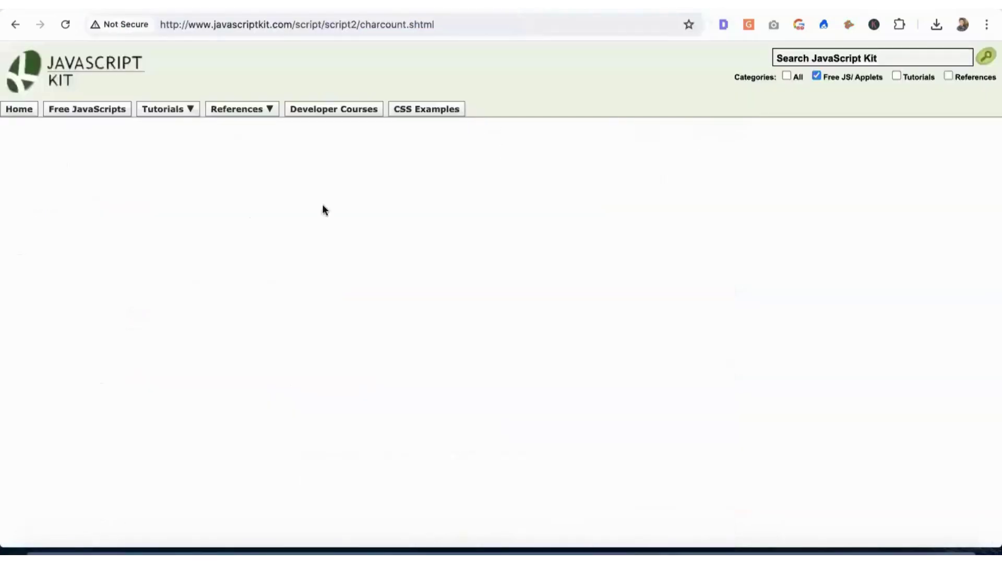
# Paste the description into the counter and calculate its length: 157 characters
pyautogui.click(195, 367)
pyautogui.write('Shop our handmade ceramic Toadstool Salt and Pepper Shakers. These small, unique, novelty mushroom-themed kitchen shakers are perfect for your table setting.')
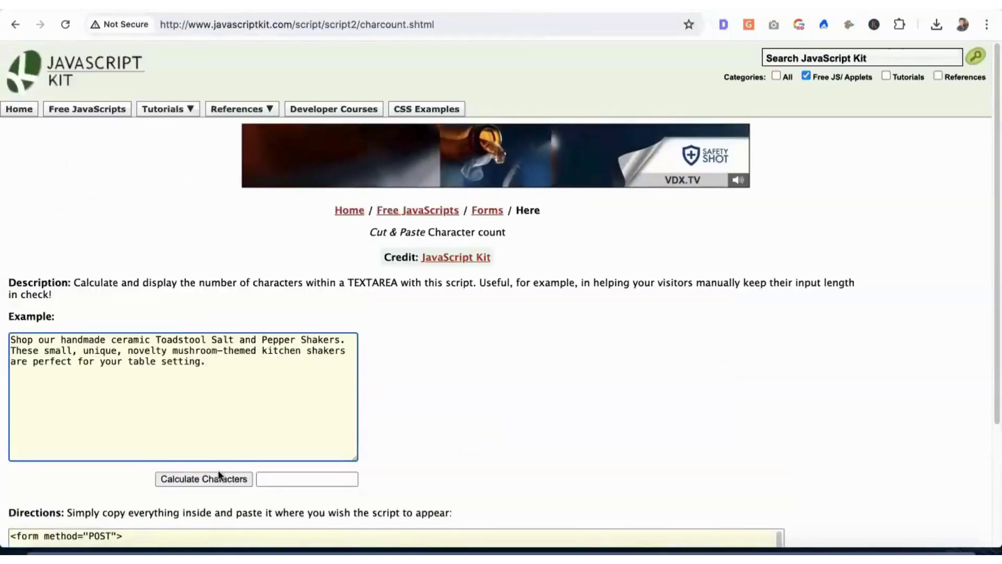
pyautogui.click(219, 476)
pyautogui.click(117, 390)
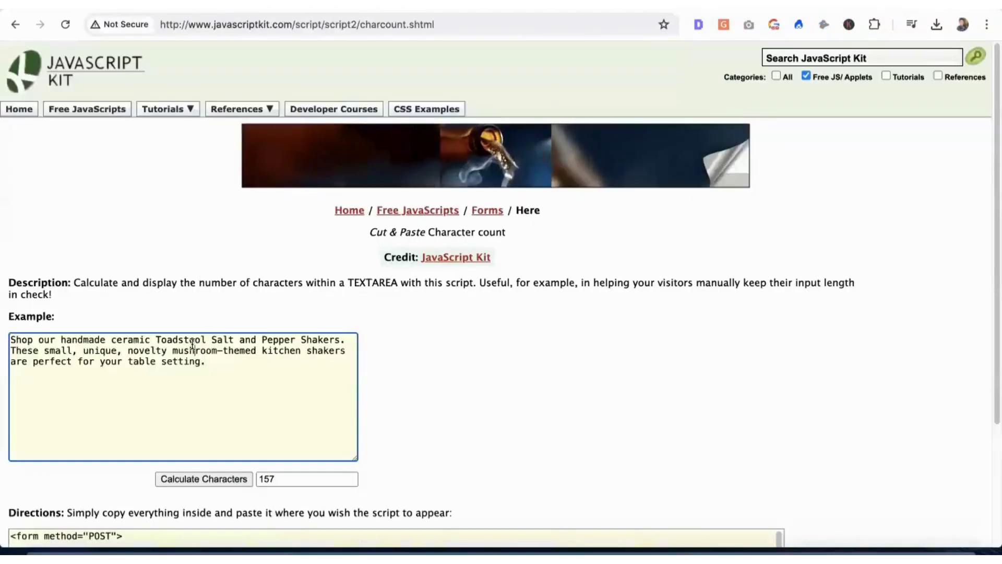
# Count the title tag (39 characters), then with 'mudd house mercantile' appended (60 characters)
pyautogui.press('super+a')
pyautogui.write('Ceramic Toadstool Salt & Pepper Shaker')
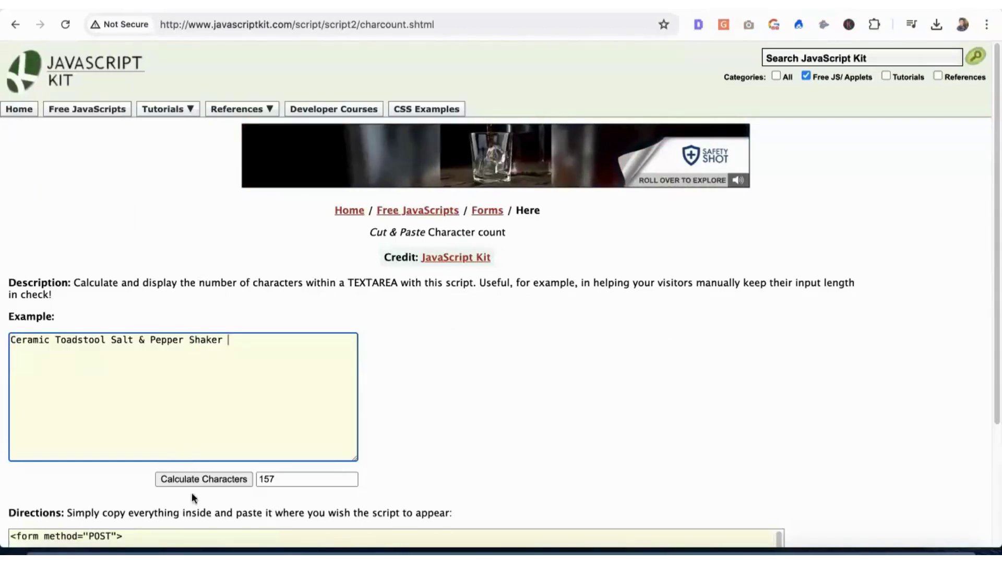
pyautogui.click(204, 477)
pyautogui.click(238, 340)
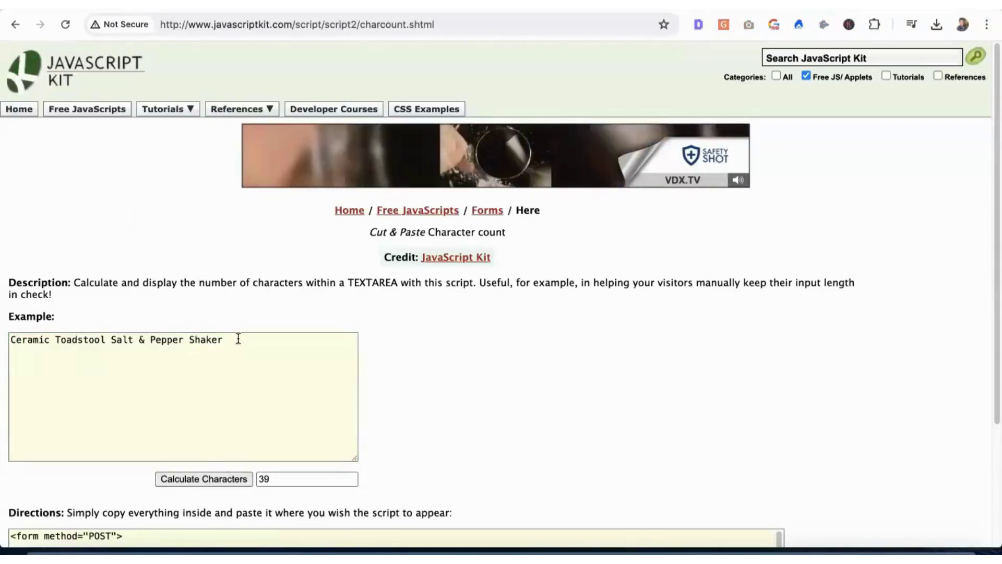
pyautogui.write('m')
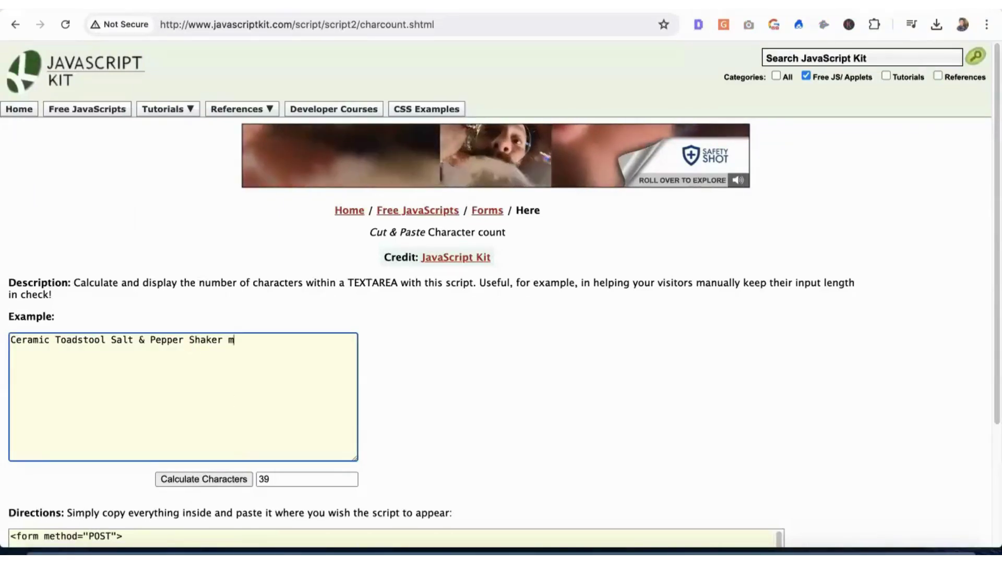
pyautogui.write('udd house mercantile')
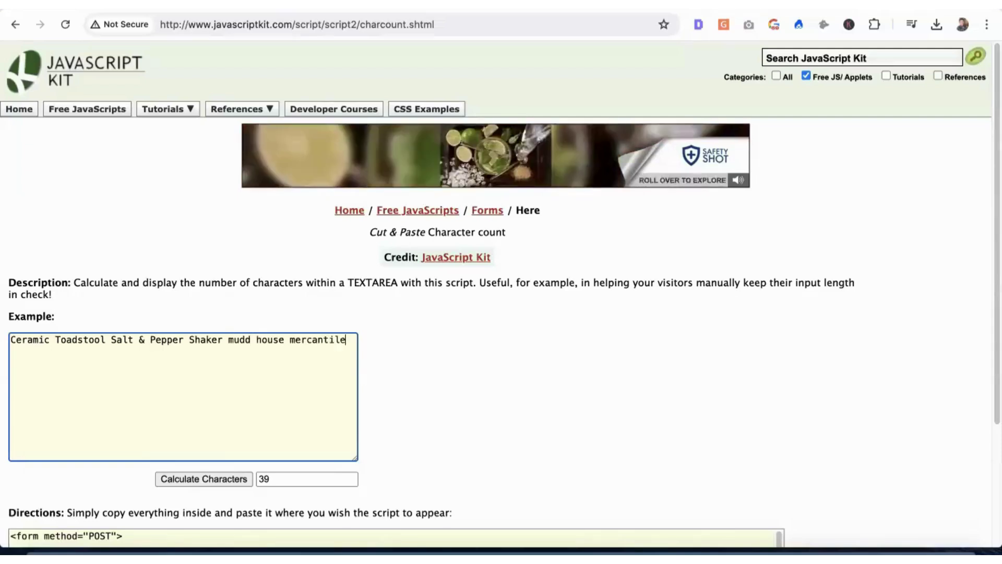
pyautogui.click(215, 479)
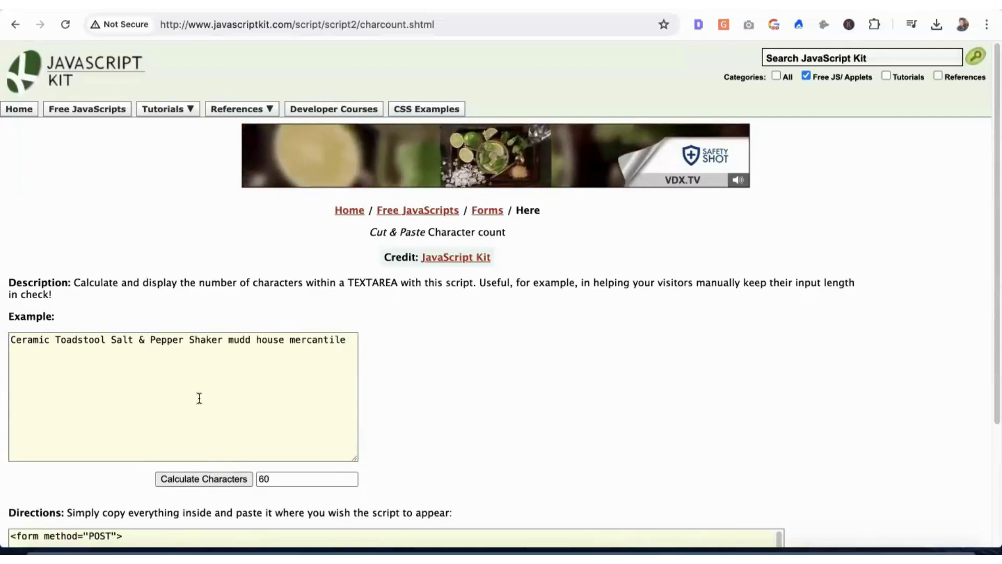
pyautogui.click(166, 368)
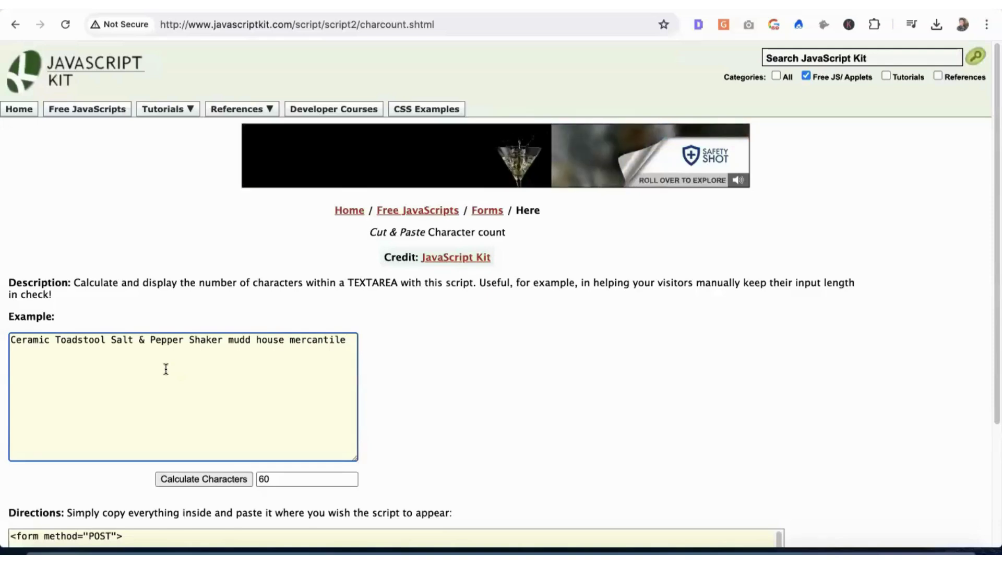
pyautogui.click(226, 480)
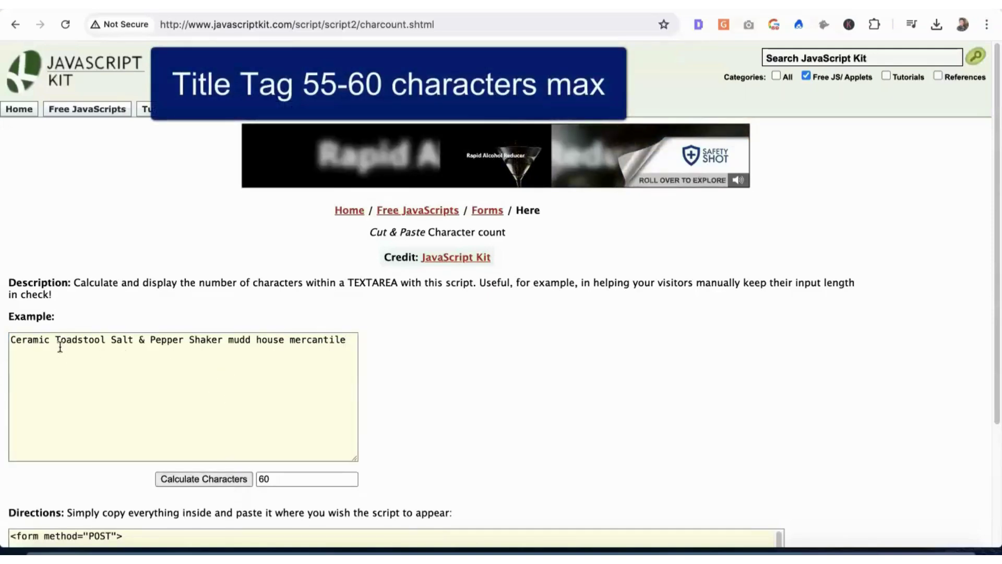
# Delete 'mudd house mercantile' from the title text and select the word 'Ceramic'
pyautogui.click(233, 339)
pyautogui.keyDown('shift'); pyautogui.click(353, 339); pyautogui.keyUp('shift')
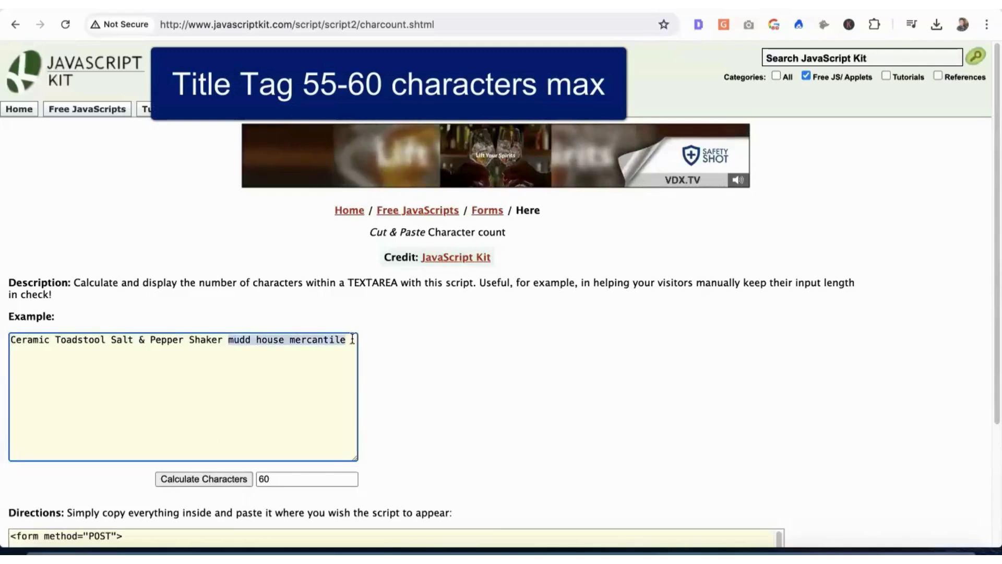
pyautogui.press('BackSpace')
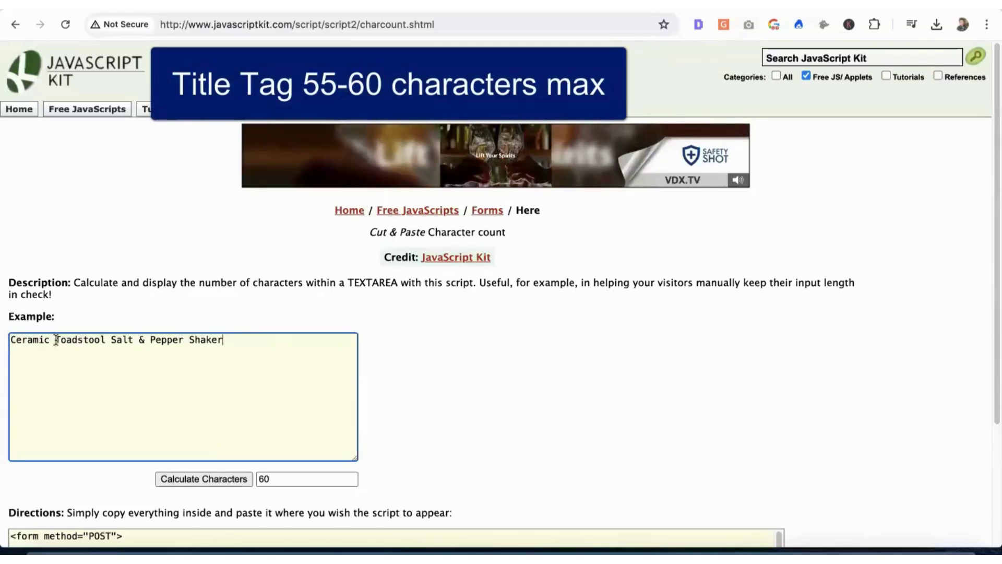
pyautogui.moveTo(55, 340)
pyautogui.mouseDown()
pyautogui.moveTo(3, 340)
pyautogui.moveTo(55, 345)
pyautogui.mouseUp()
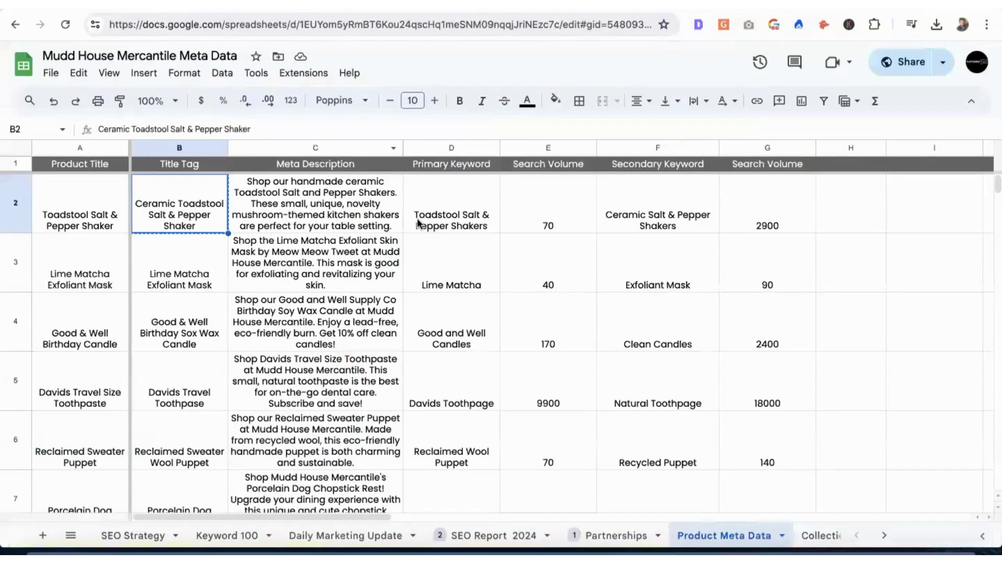
# Review the Toadstool row's primary keyword (70), secondary keyword (2900) and meta description cells
pyautogui.click(444, 222)
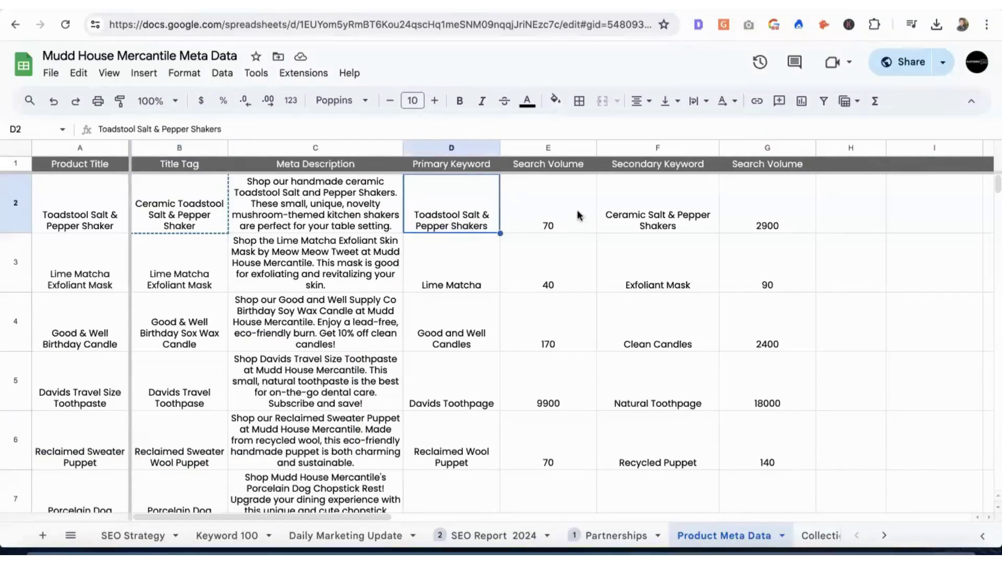
pyautogui.click(673, 221)
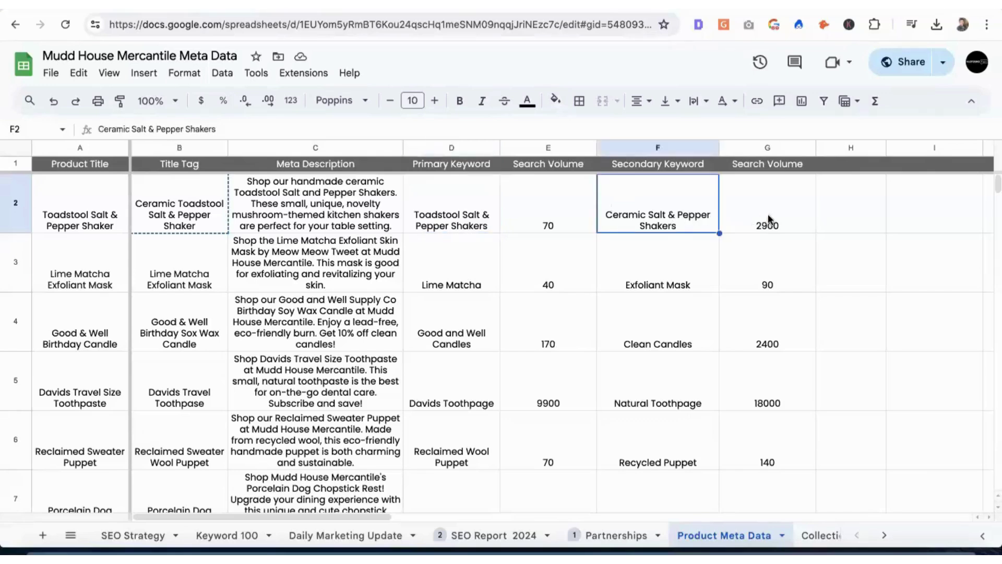
pyautogui.click(310, 209)
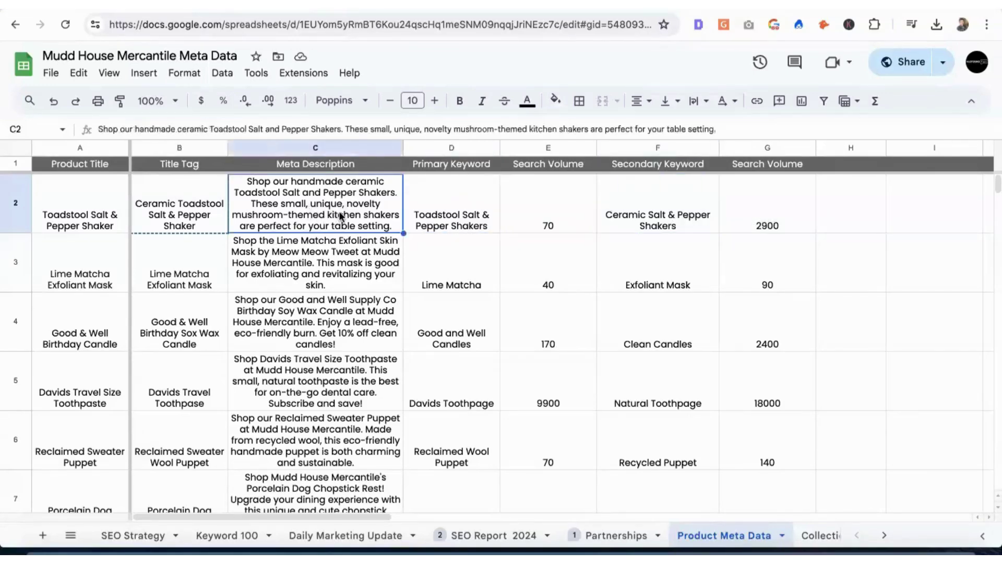